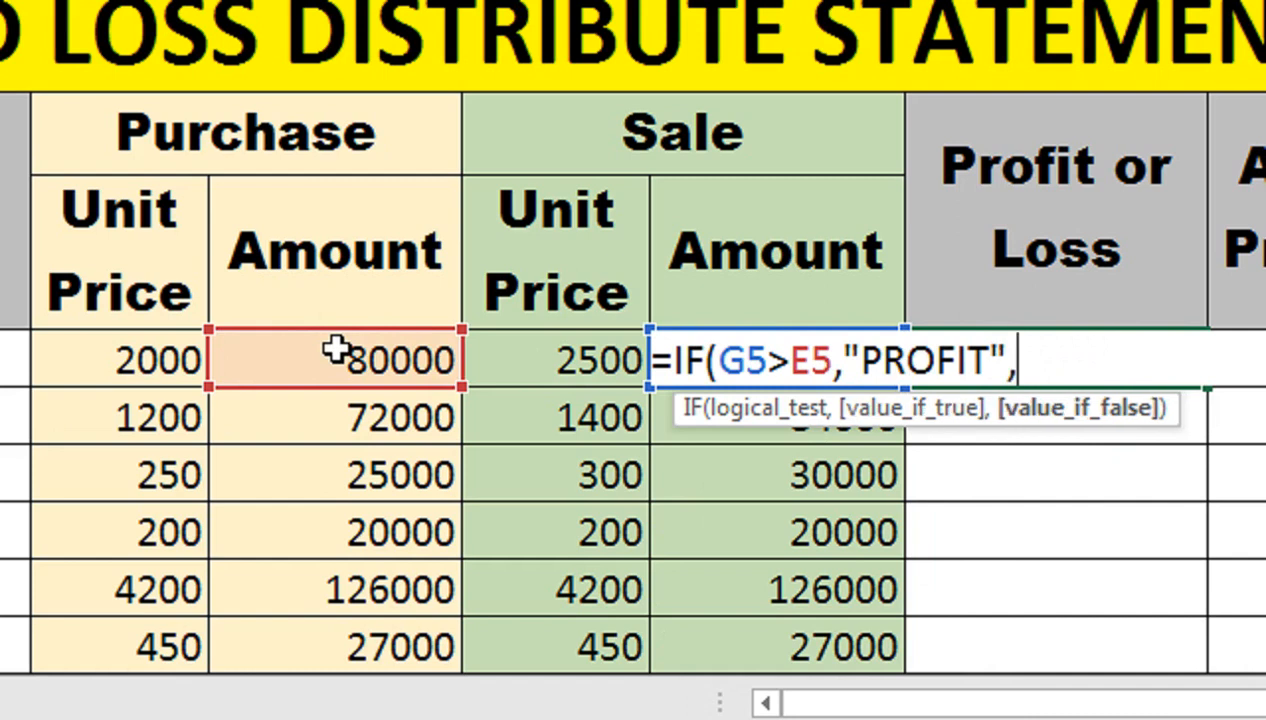
Step: Extend the Profit or Loss formula in H5 with a nested IF that returns "LOSS" when G5<D5
{"action": "type", "text": "IF("}
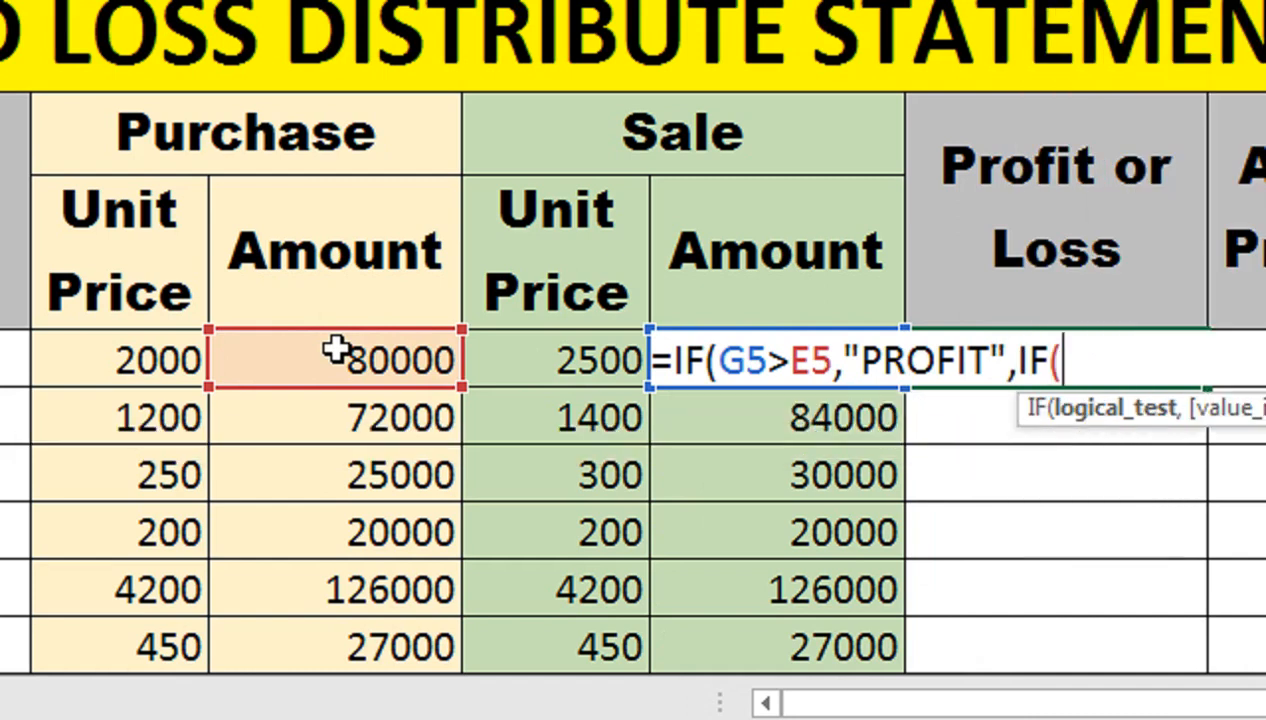
{"action": "key", "text": "Left"}
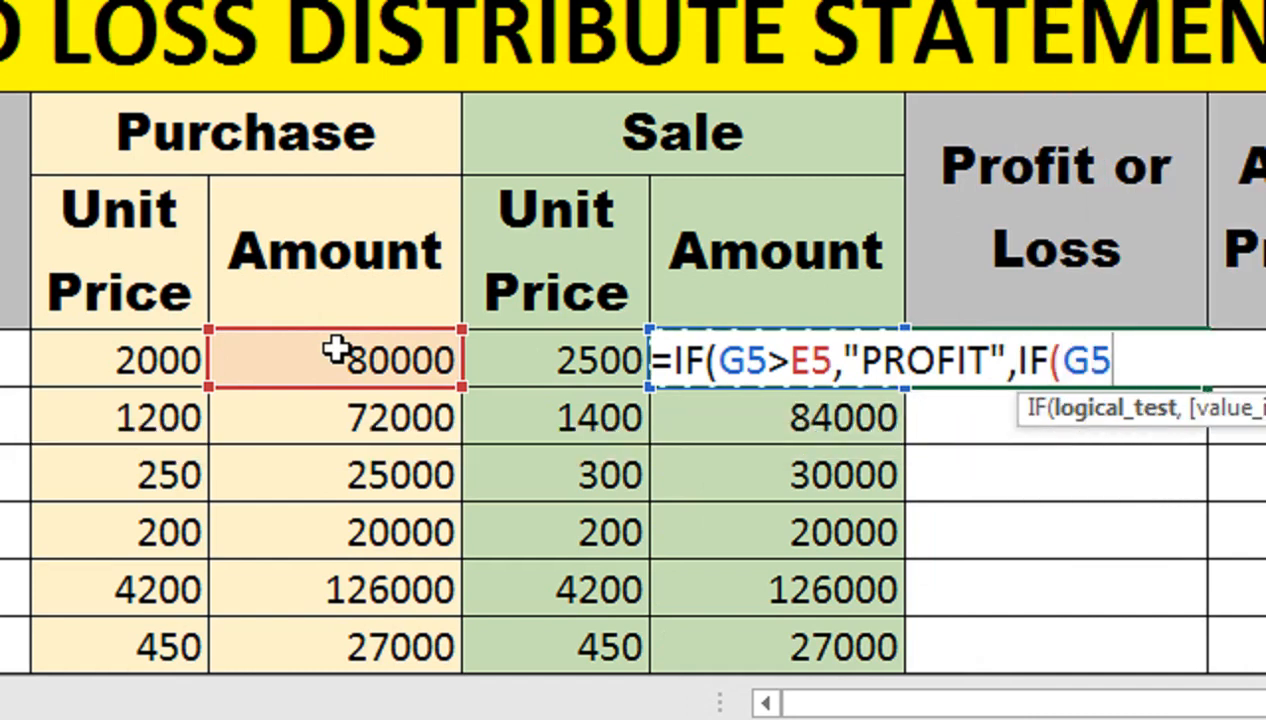
{"action": "type", "text": "<"}
{"action": "key", "text": "Left"}
{"action": "key", "text": "Left"}
{"action": "key", "text": "Left"}
{"action": "key", "text": "Left"}
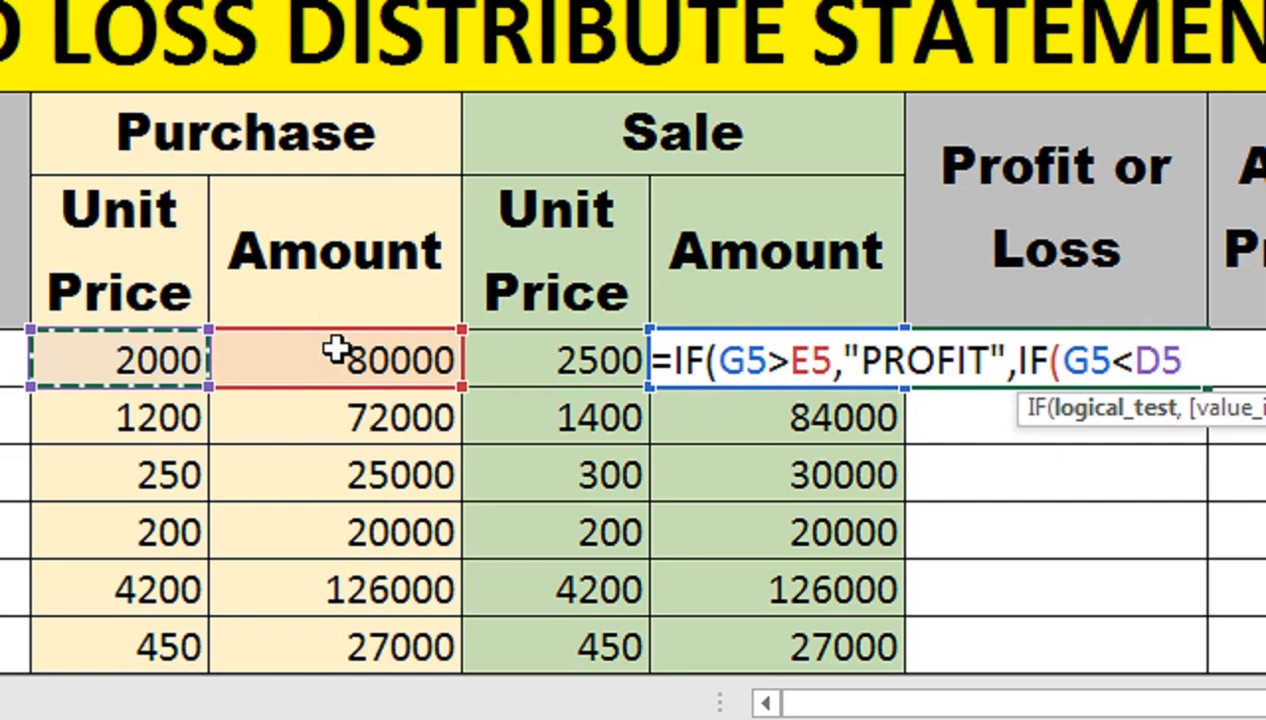
{"action": "type", "text": ",\""}
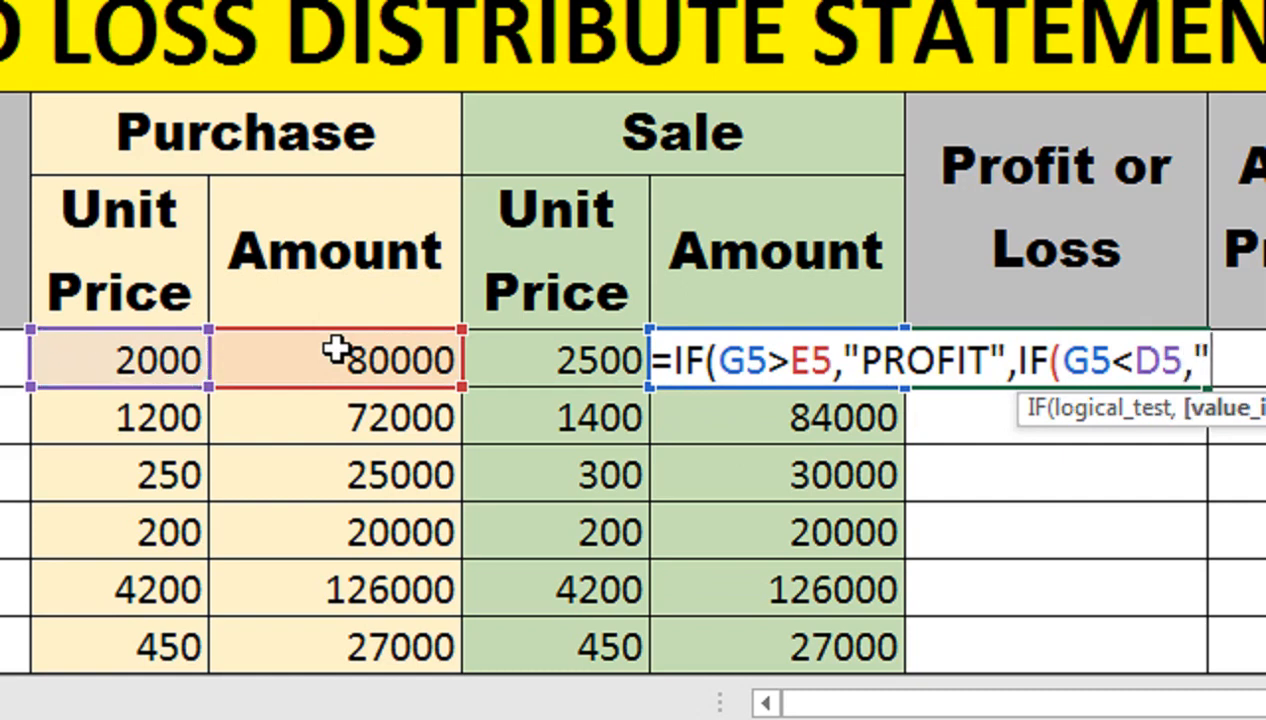
{"action": "type", "text": "LOSS"}
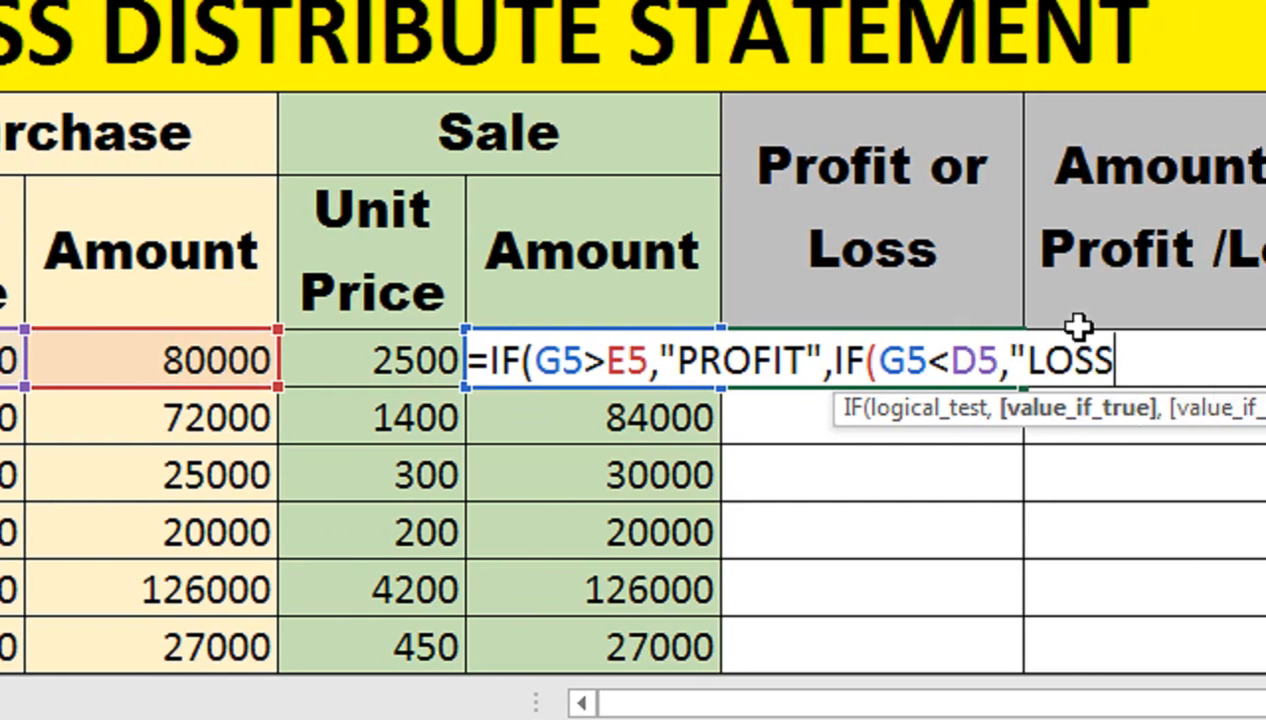
Step: Complete the H5 formula with "NO P/L" as the nested IF's false result and close both IF functions
{"action": "type", "text": "\",\""}
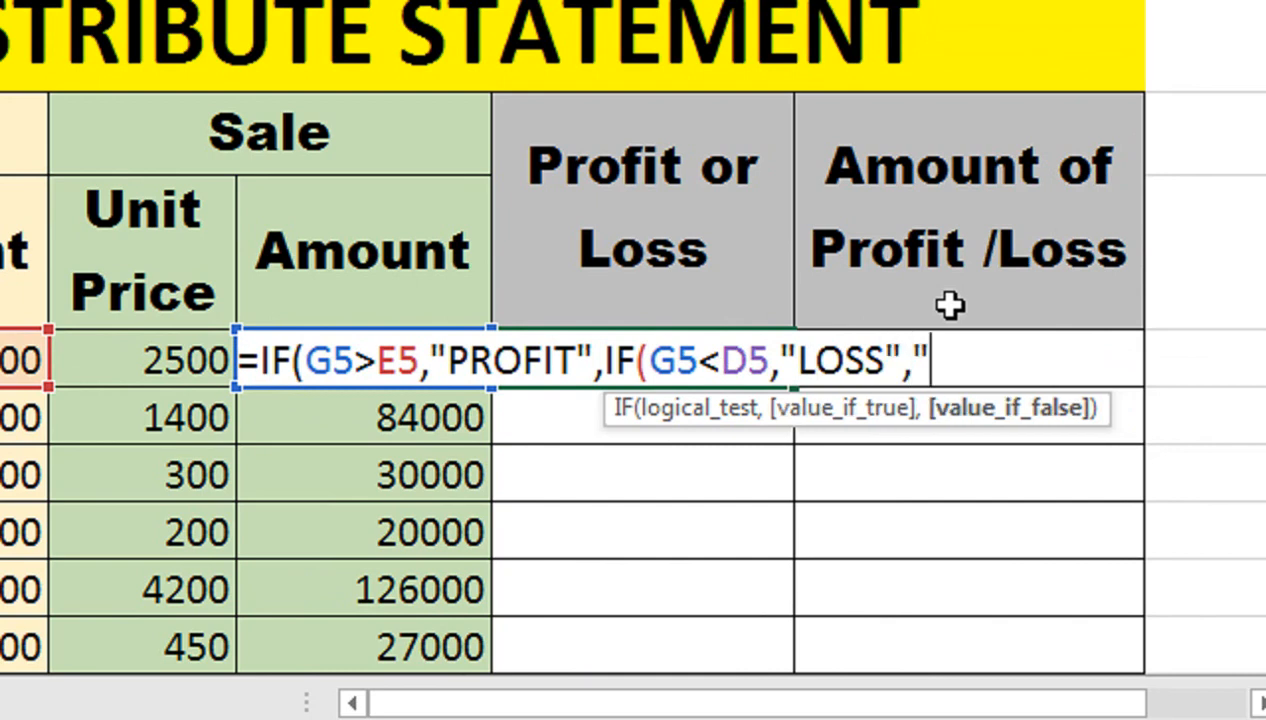
{"action": "type", "text": "N P/"}
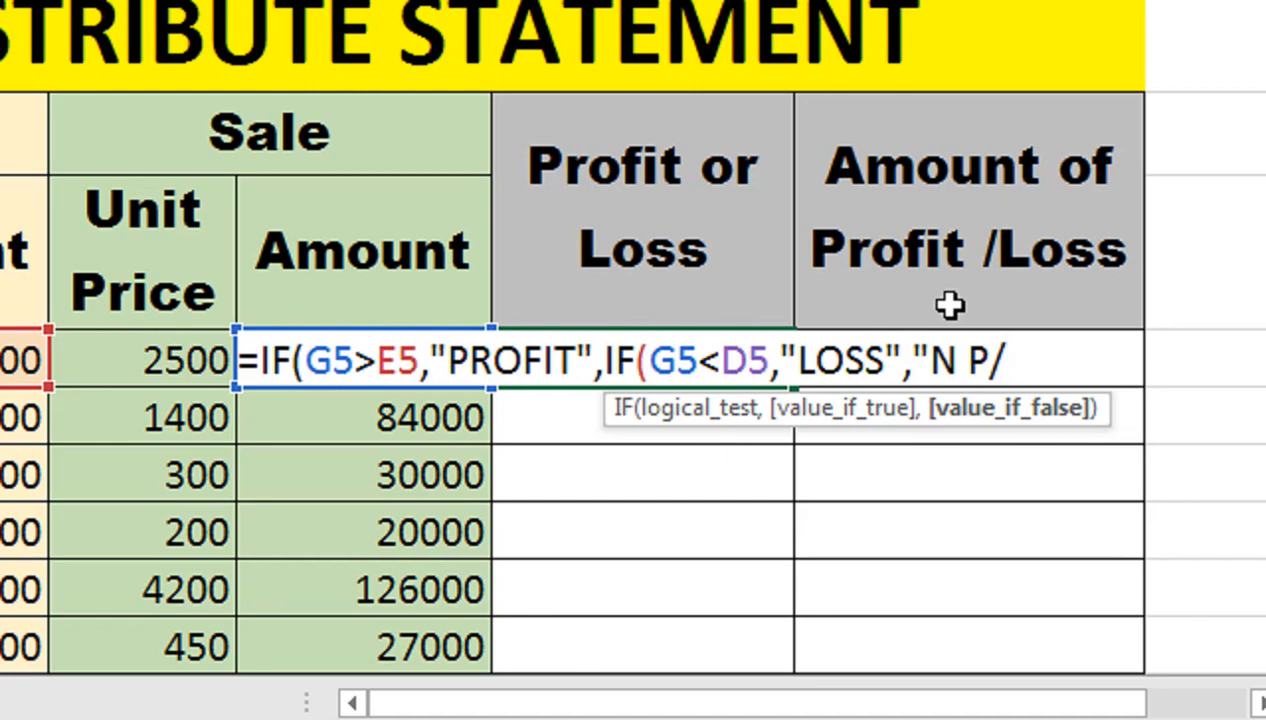
{"action": "type", "text": "L"}
{"action": "left_click", "coordinate": [955, 352]}
{"action": "type", "text": "O"}
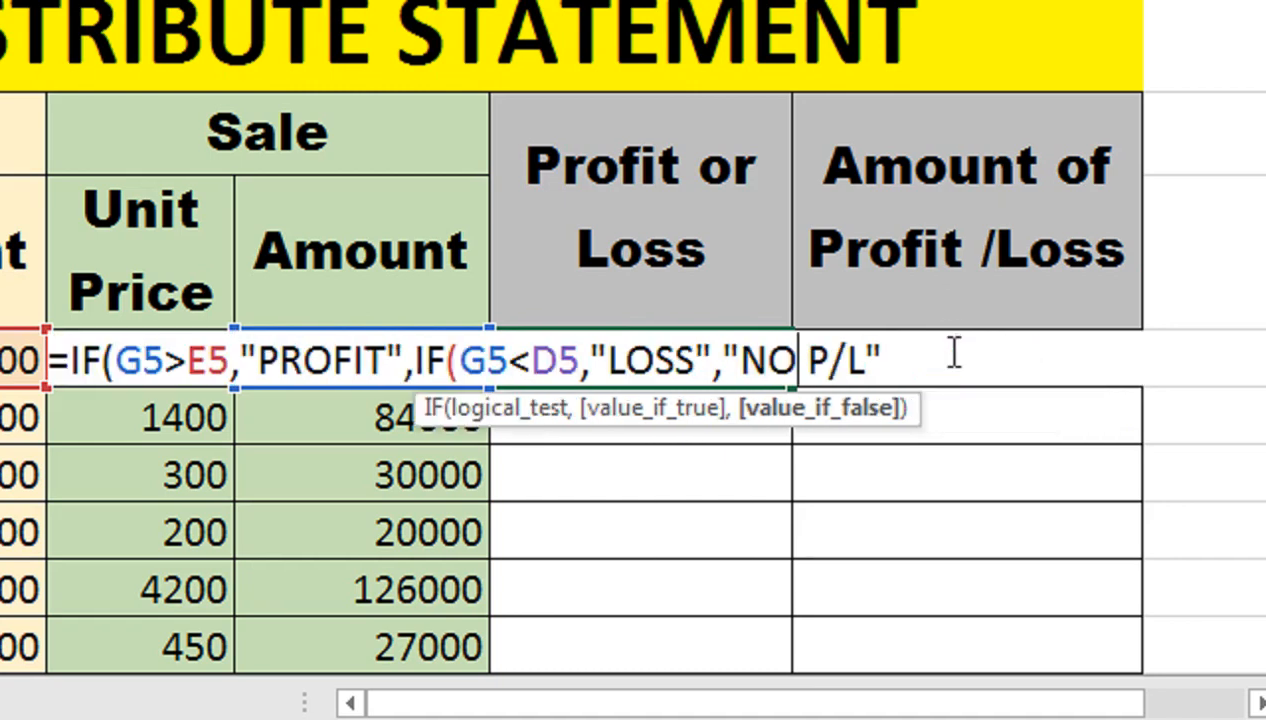
{"action": "left_click", "coordinate": [954, 352]}
{"action": "type", "text": "))"}
{"action": "key", "text": "Return"}
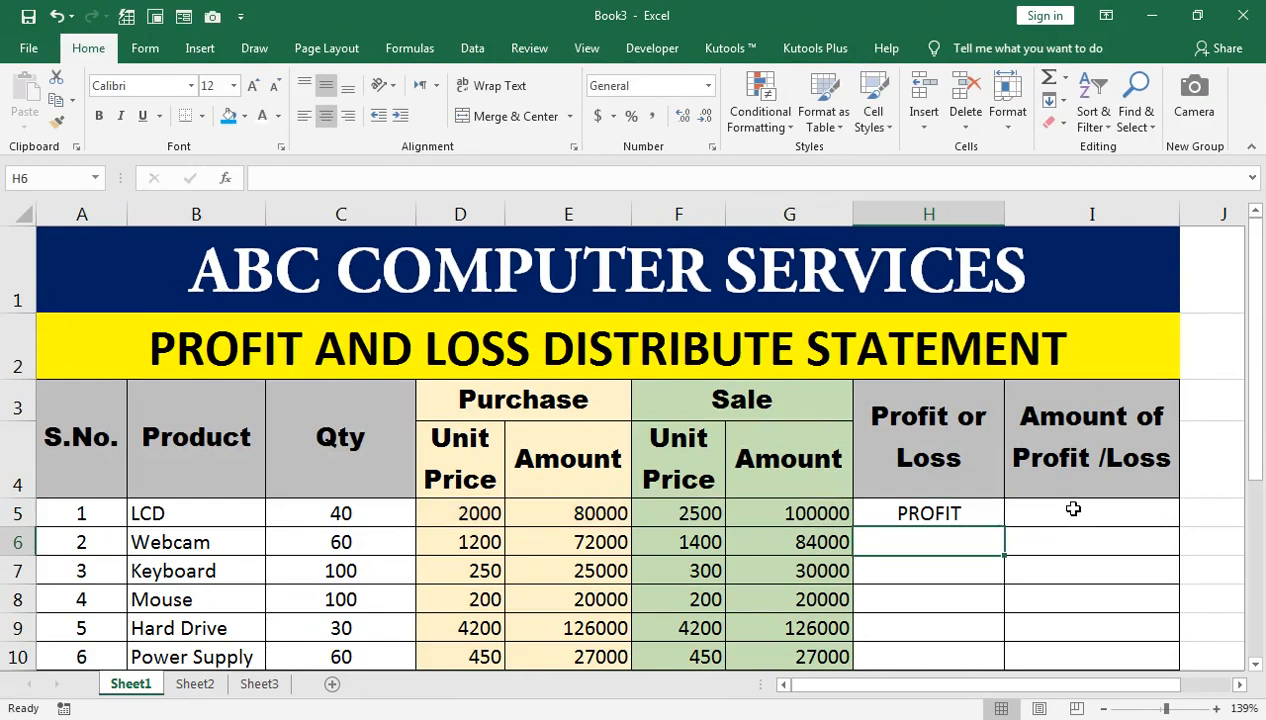
Step: Fill the Profit or Loss formula from H5 down through H10
{"action": "left_click", "coordinate": [978, 513]}
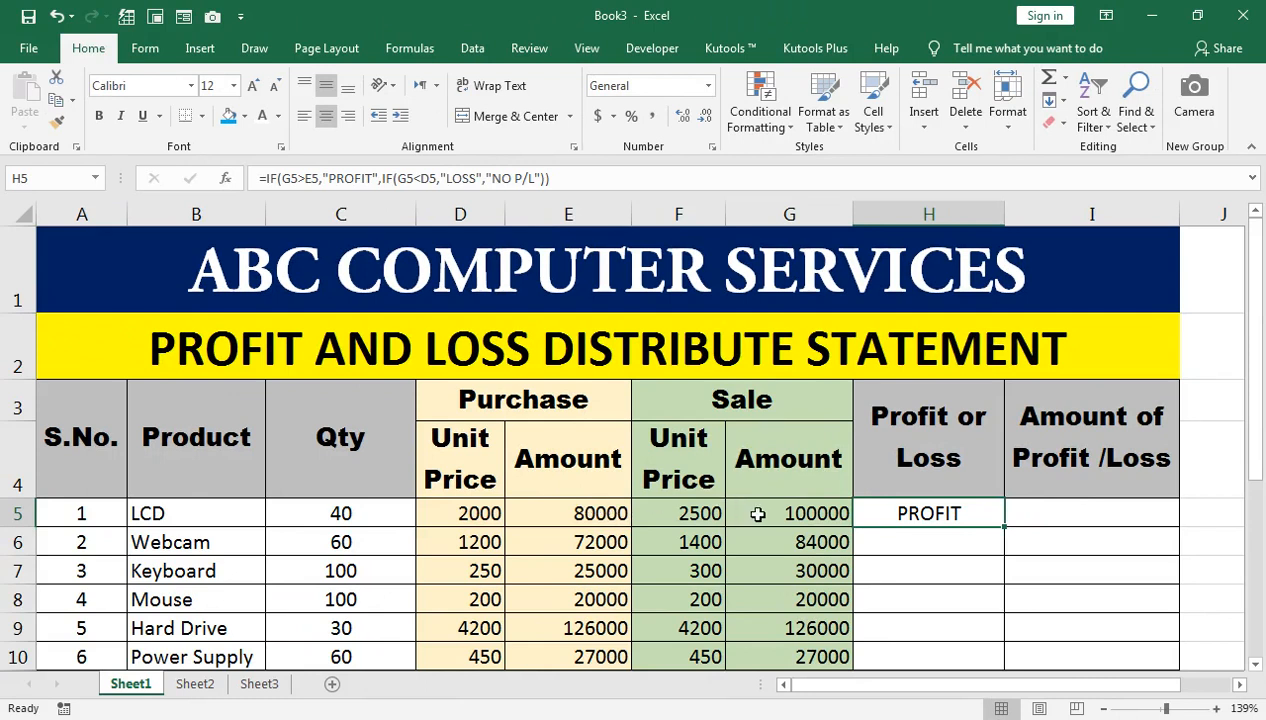
{"action": "left_click", "coordinate": [1008, 529]}
{"action": "left_click", "coordinate": [974, 513]}
{"action": "double_click", "coordinate": [1007, 528]}
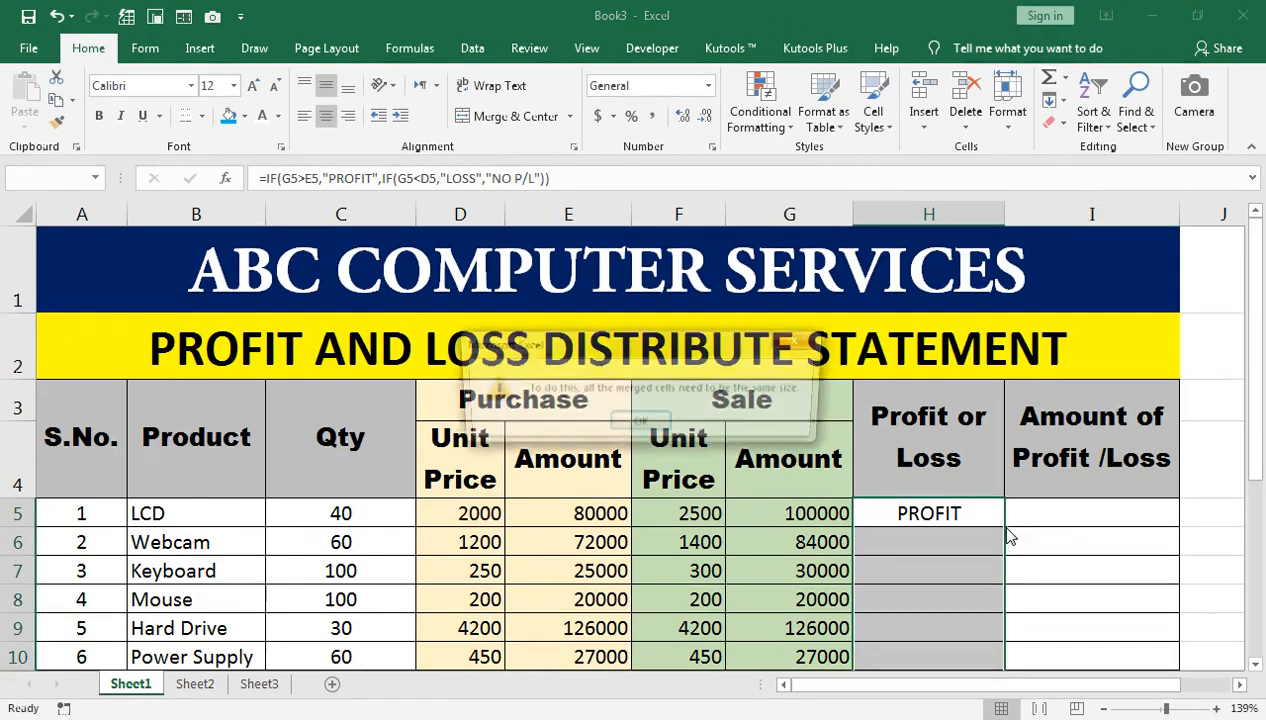
{"action": "key", "text": "Return"}
{"action": "left_click_drag", "start_coordinate": [1004, 527], "coordinate": [1003, 665]}
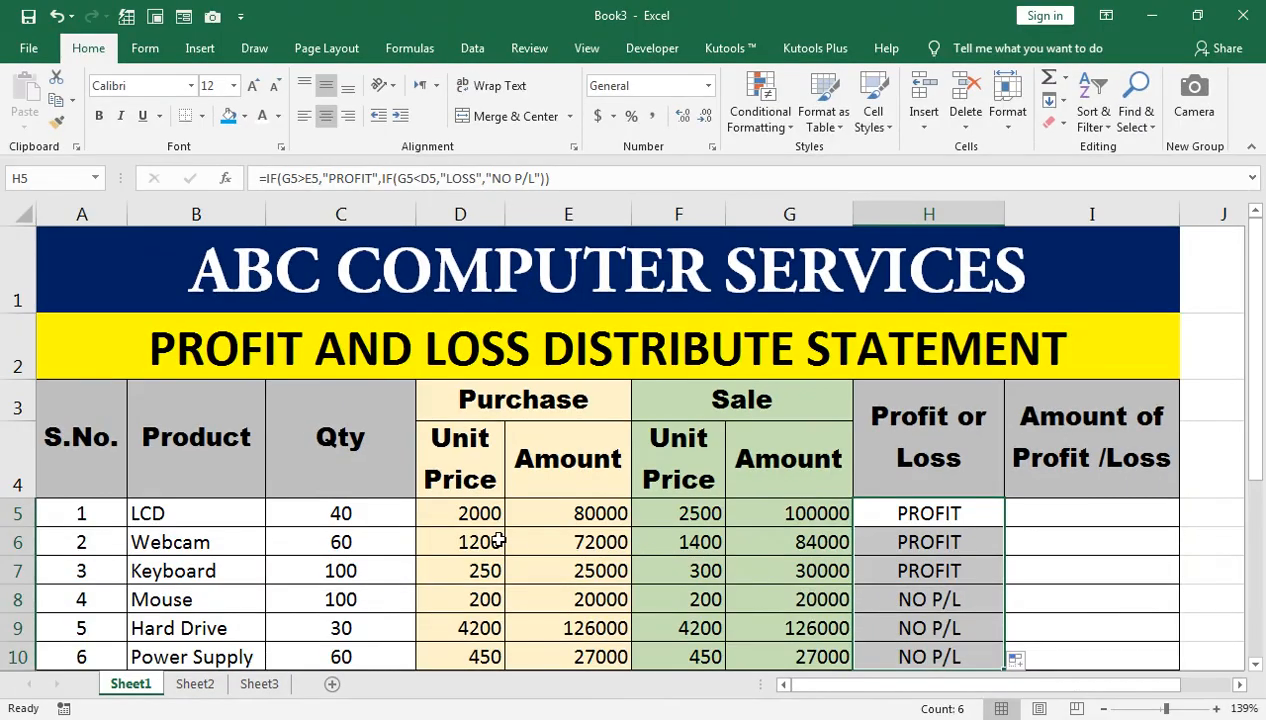
{"action": "left_click", "coordinate": [182, 358]}
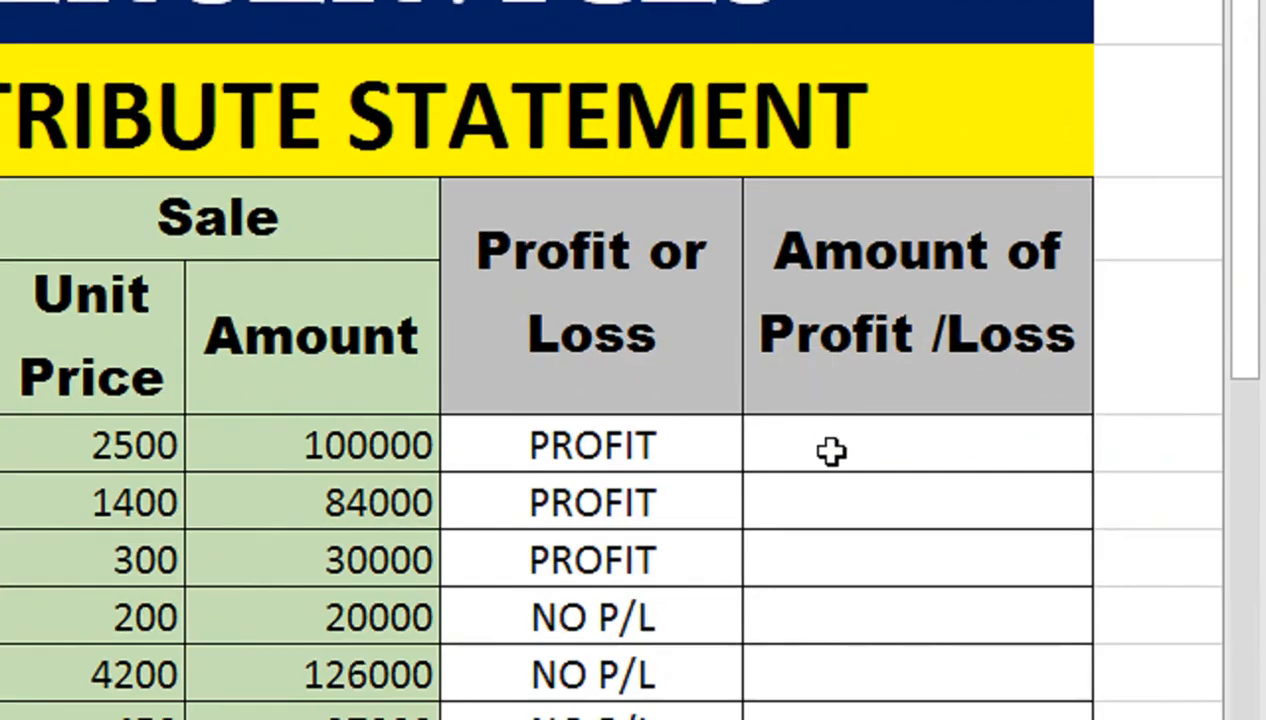
Step: Enter =G5-E5 in I5 under Amount of Profit /Loss and fill the formula down the column
{"action": "left_click", "coordinate": [1048, 516]}
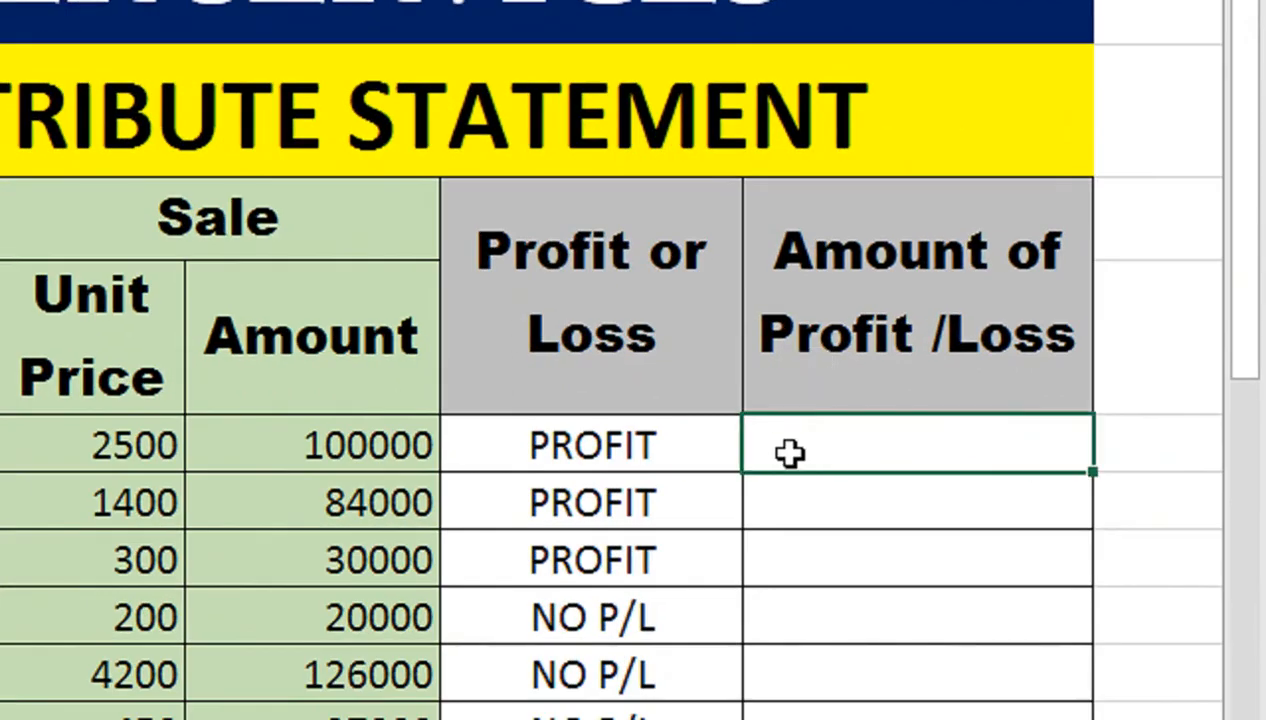
{"action": "type", "text": "="}
{"action": "key", "text": "Left"}
{"action": "key", "text": "Left"}
{"action": "type", "text": "-"}
{"action": "key", "text": "Left"}
{"action": "key", "text": "Left"}
{"action": "key", "text": "Left"}
{"action": "key", "text": "Left"}
{"action": "key", "text": "Return"}
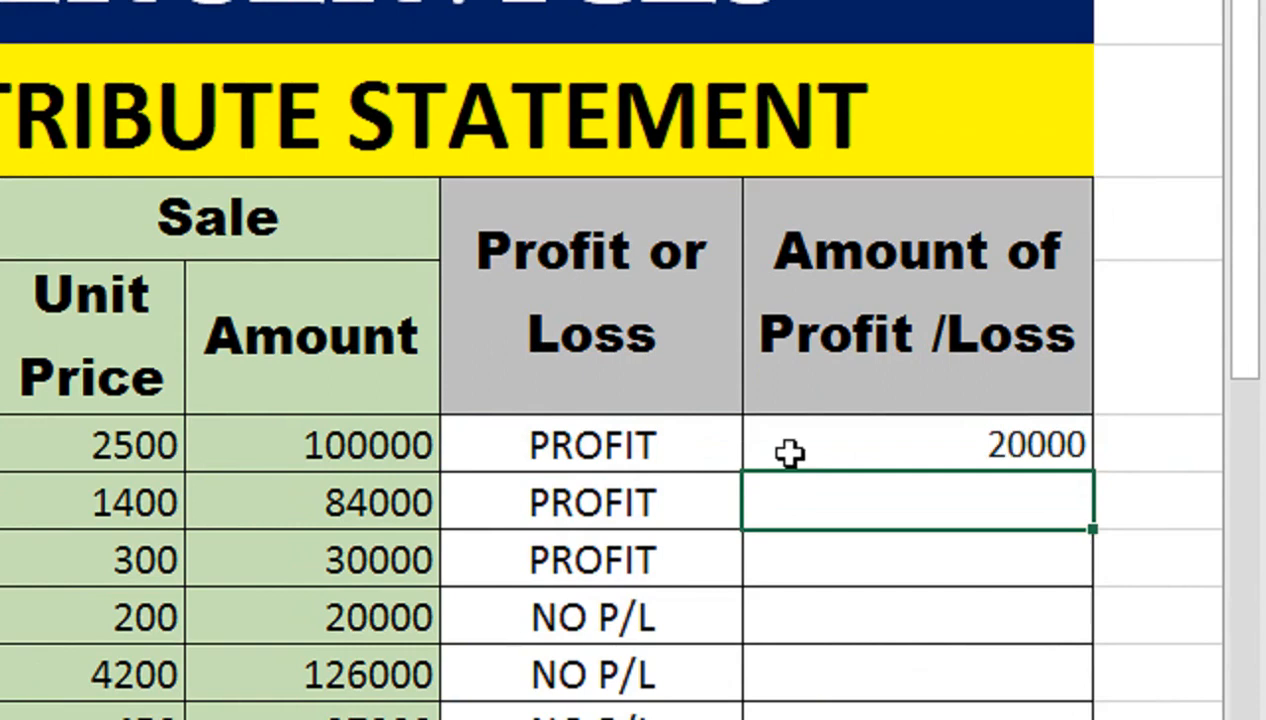
{"action": "left_click", "coordinate": [790, 453]}
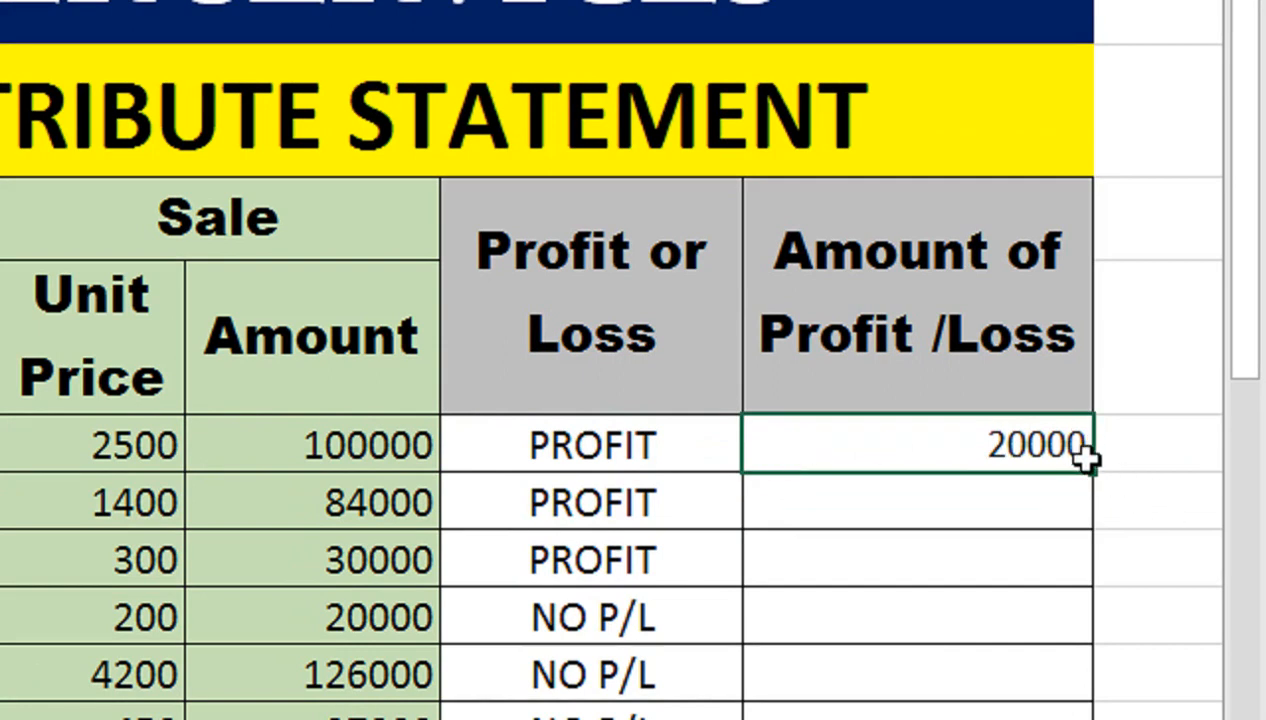
{"action": "double_click", "coordinate": [1091, 468]}
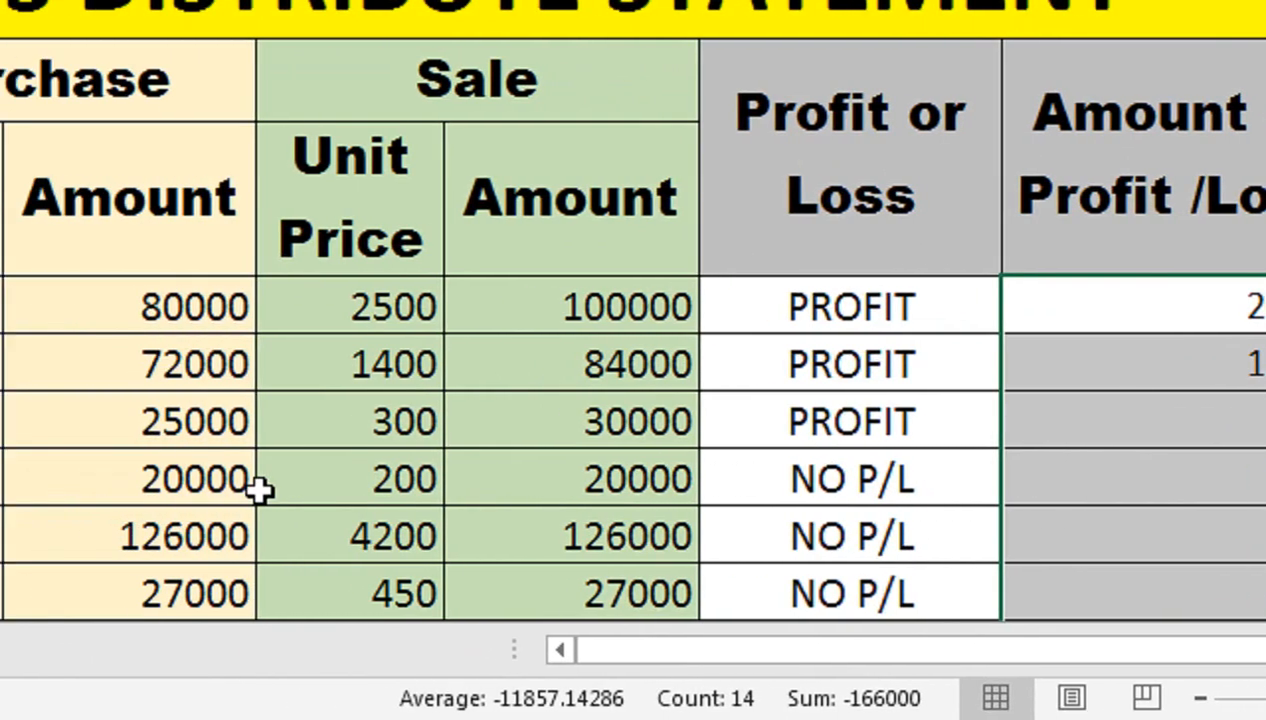
Step: Set the sale unit price of the Mouse to 250 and that of the Power Supply to 550
{"action": "left_click", "coordinate": [404, 484]}
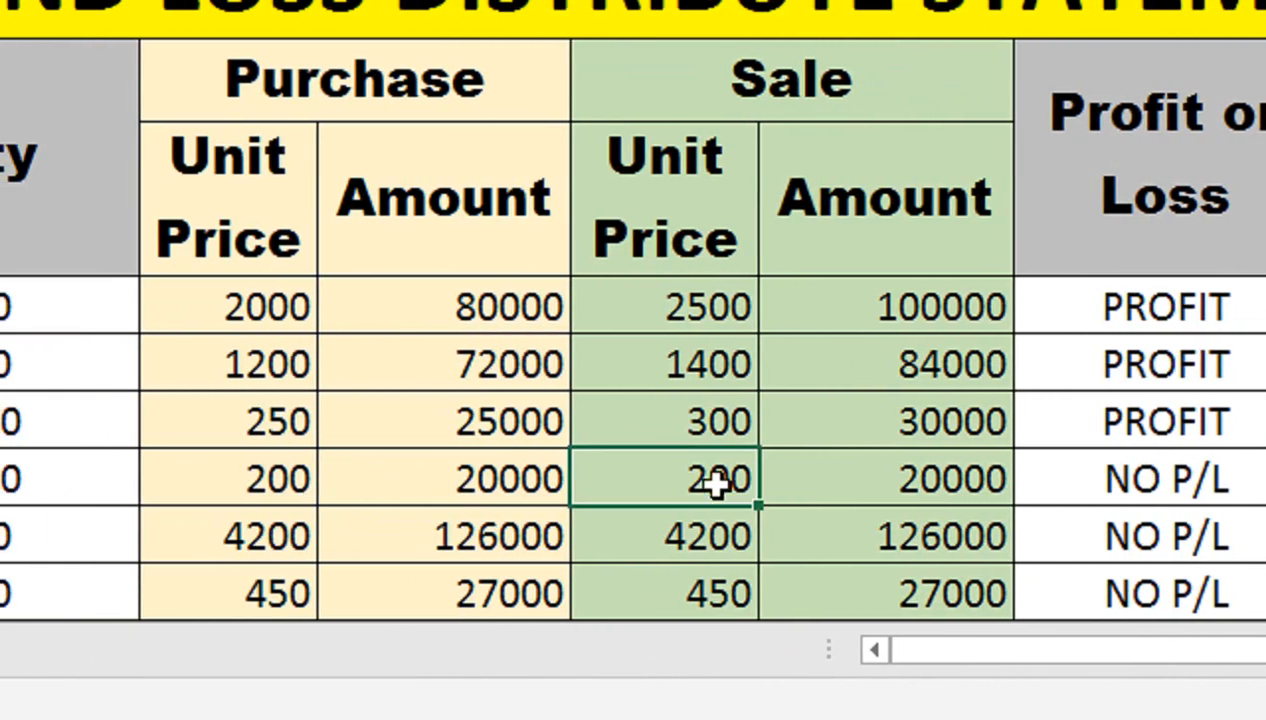
{"action": "type", "text": "250"}
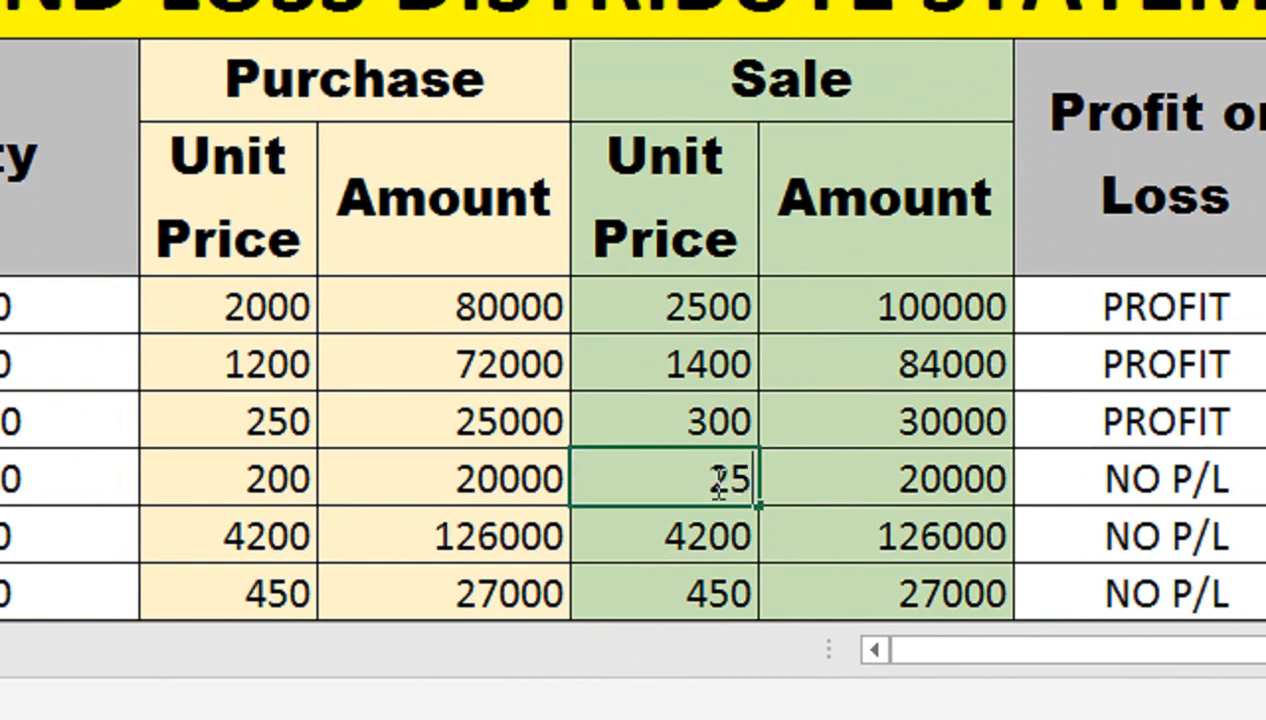
{"action": "key", "text": "Return"}
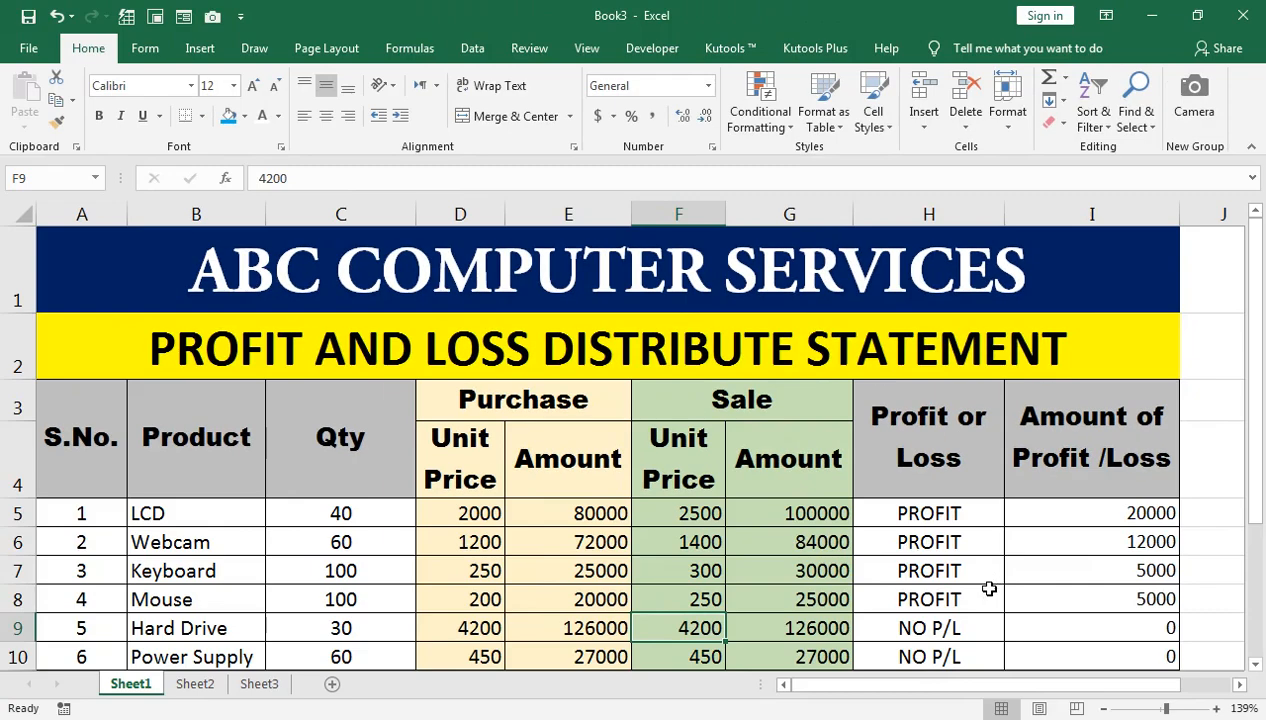
{"action": "left_click", "coordinate": [652, 657]}
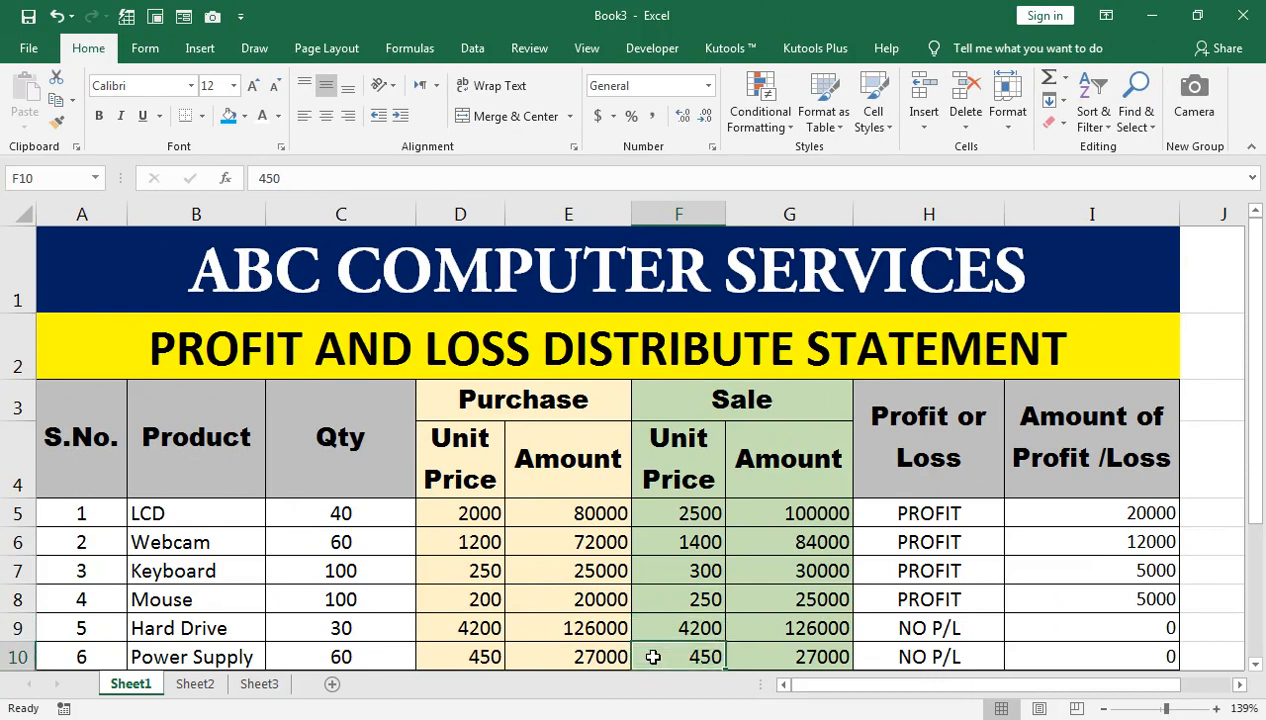
{"action": "type", "text": "55"}
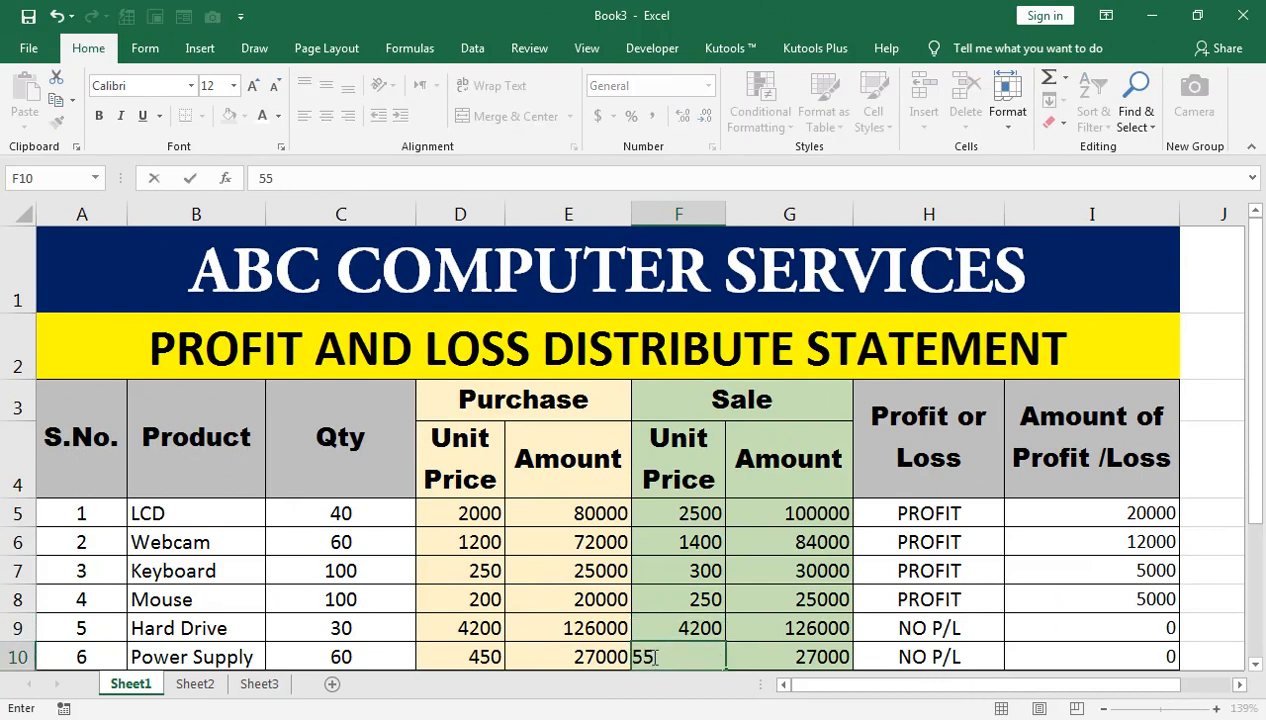
{"action": "type", "text": "0"}
{"action": "key", "text": "Tab"}
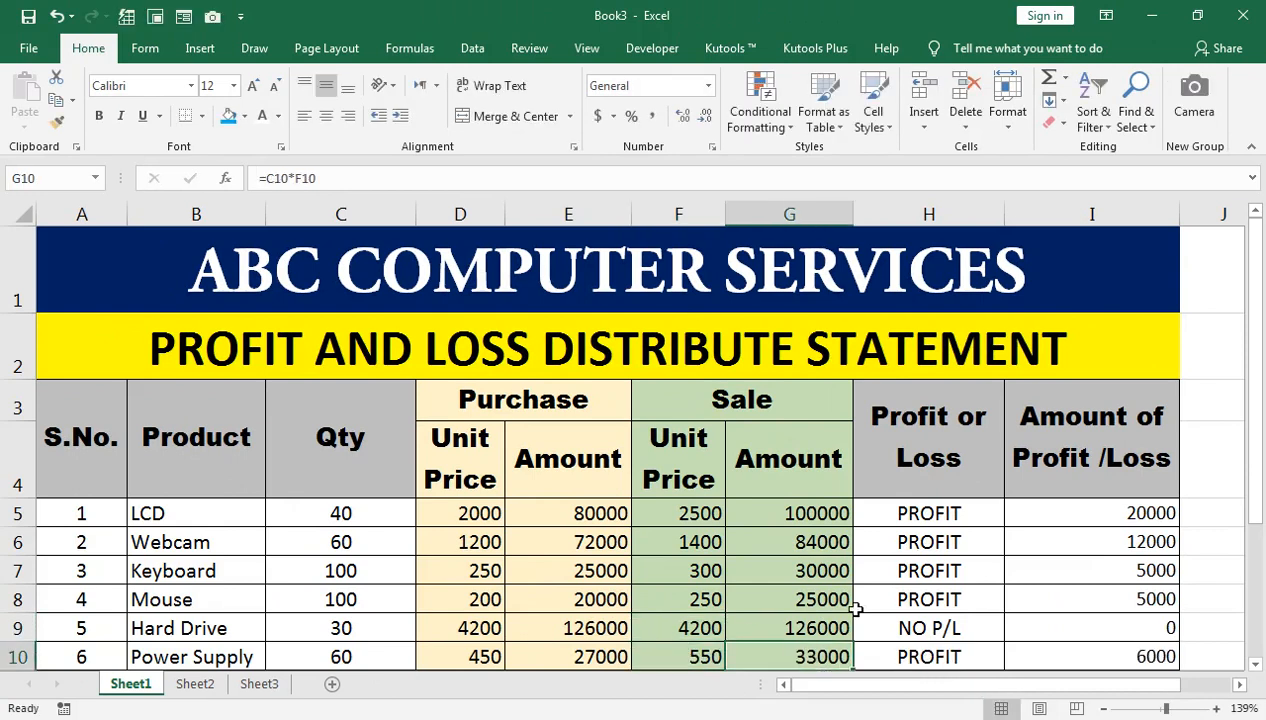
Step: Set the sale unit price of the Webcam to 1200
{"action": "left_click", "coordinate": [662, 534]}
{"action": "type", "text": "1200"}
{"action": "key", "text": "Return"}
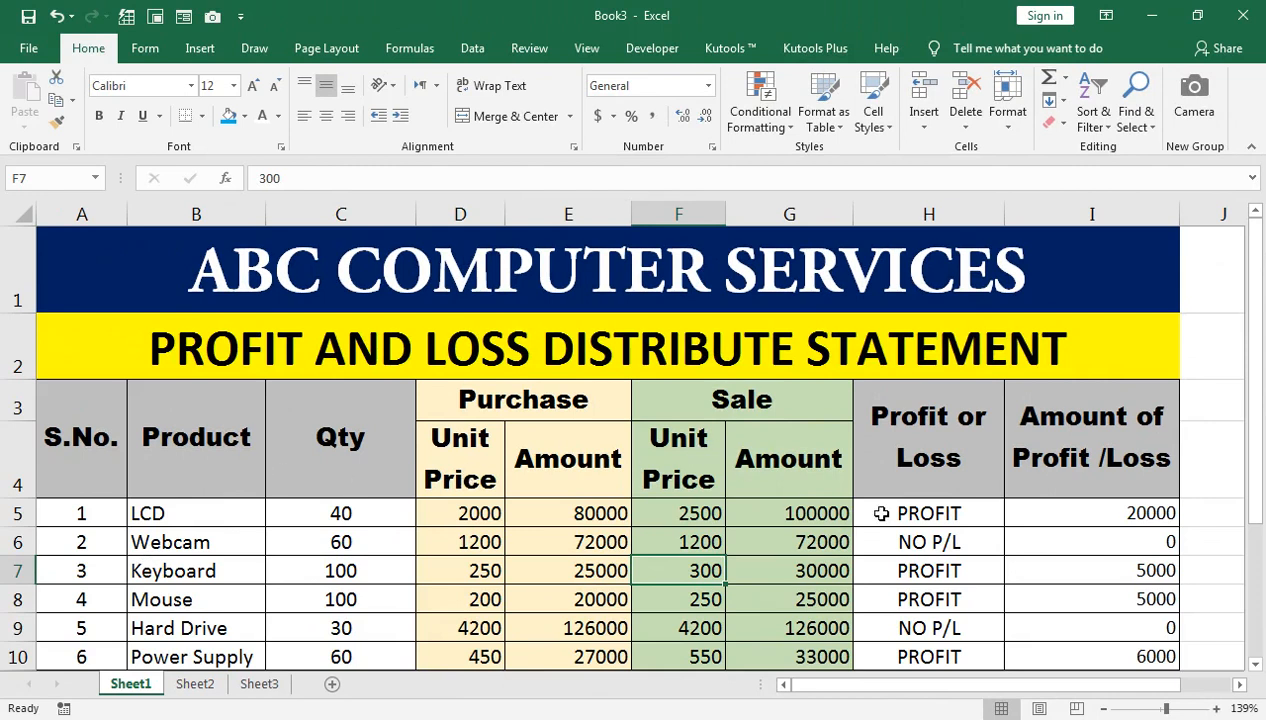
Step: Start a new conditional formatting rule for B5:H5 that uses a formula to determine which cells to format
{"action": "left_click_drag", "start_coordinate": [930, 512], "coordinate": [116, 514]}
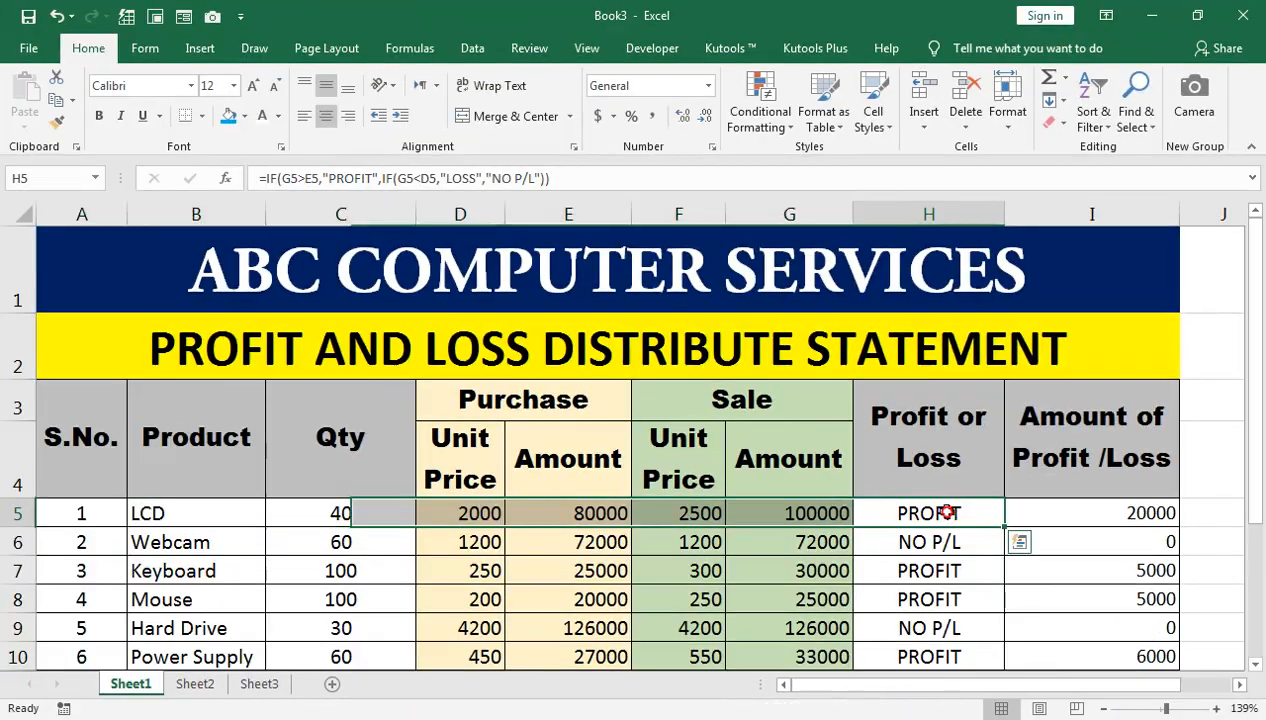
{"action": "left_click_drag", "start_coordinate": [652, 372], "coordinate": [232, 505]}
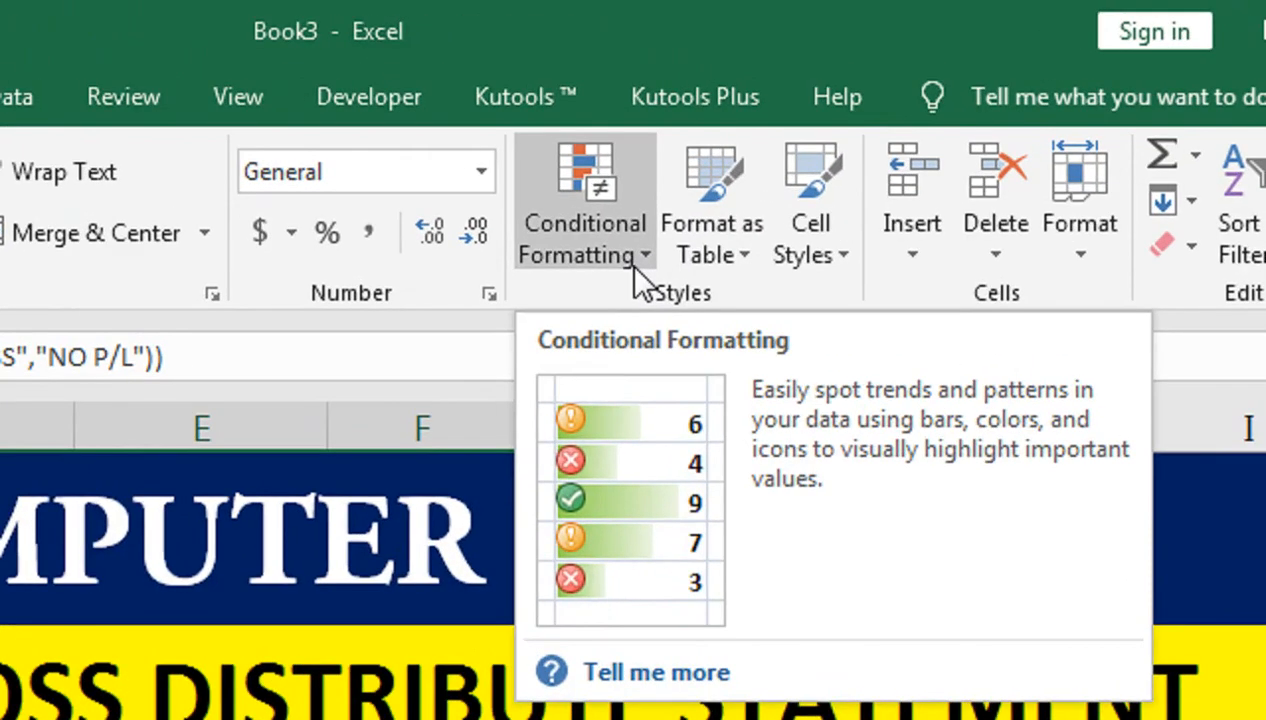
{"action": "left_click", "coordinate": [788, 135]}
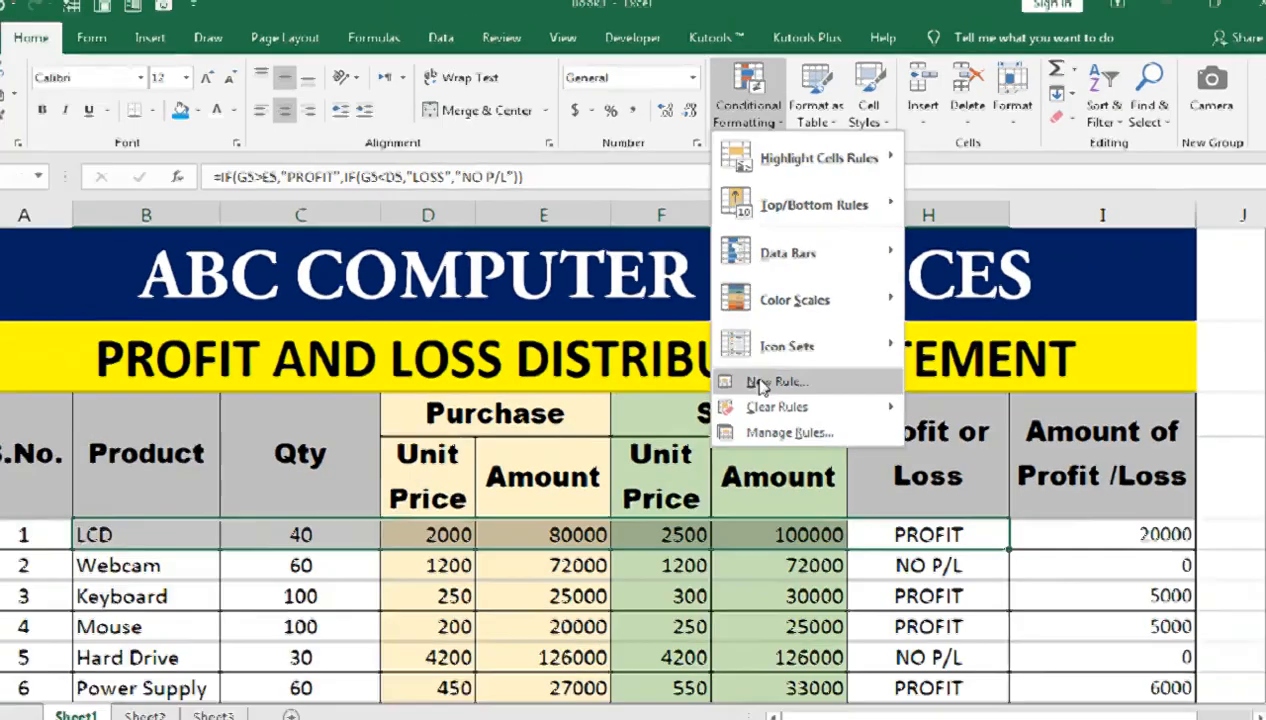
{"action": "left_click", "coordinate": [610, 557]}
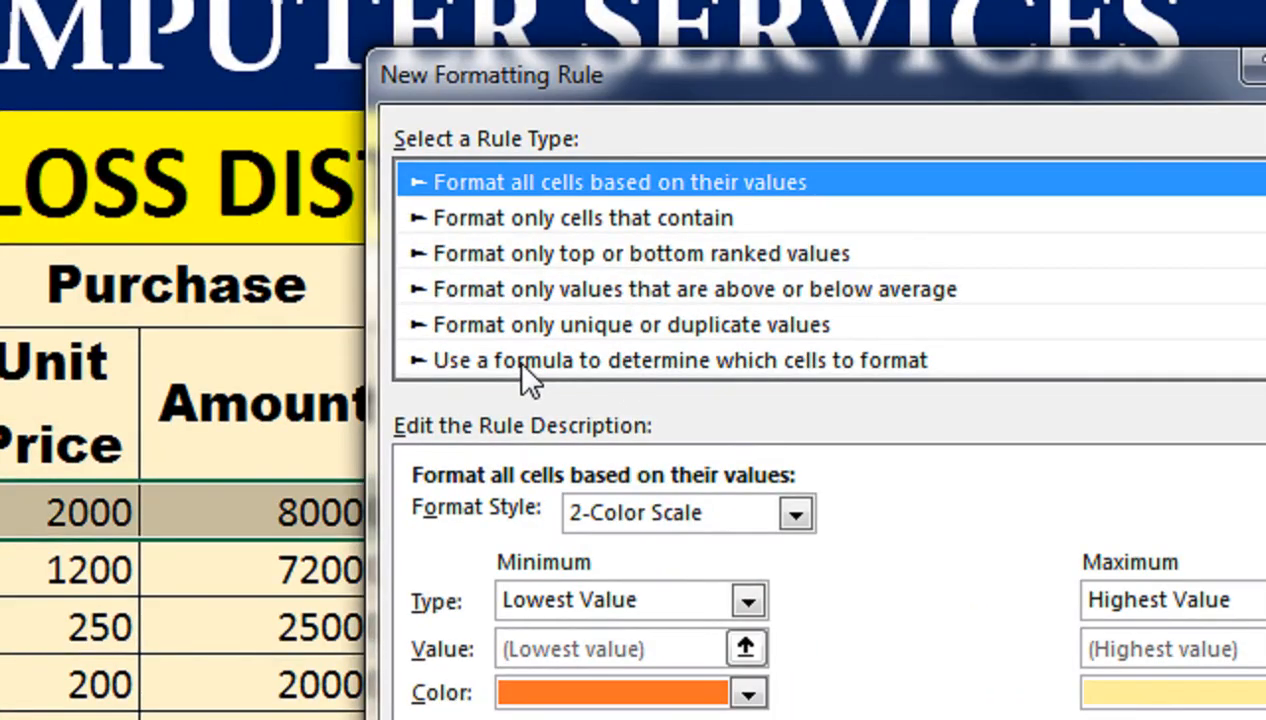
{"action": "left_click", "coordinate": [521, 365]}
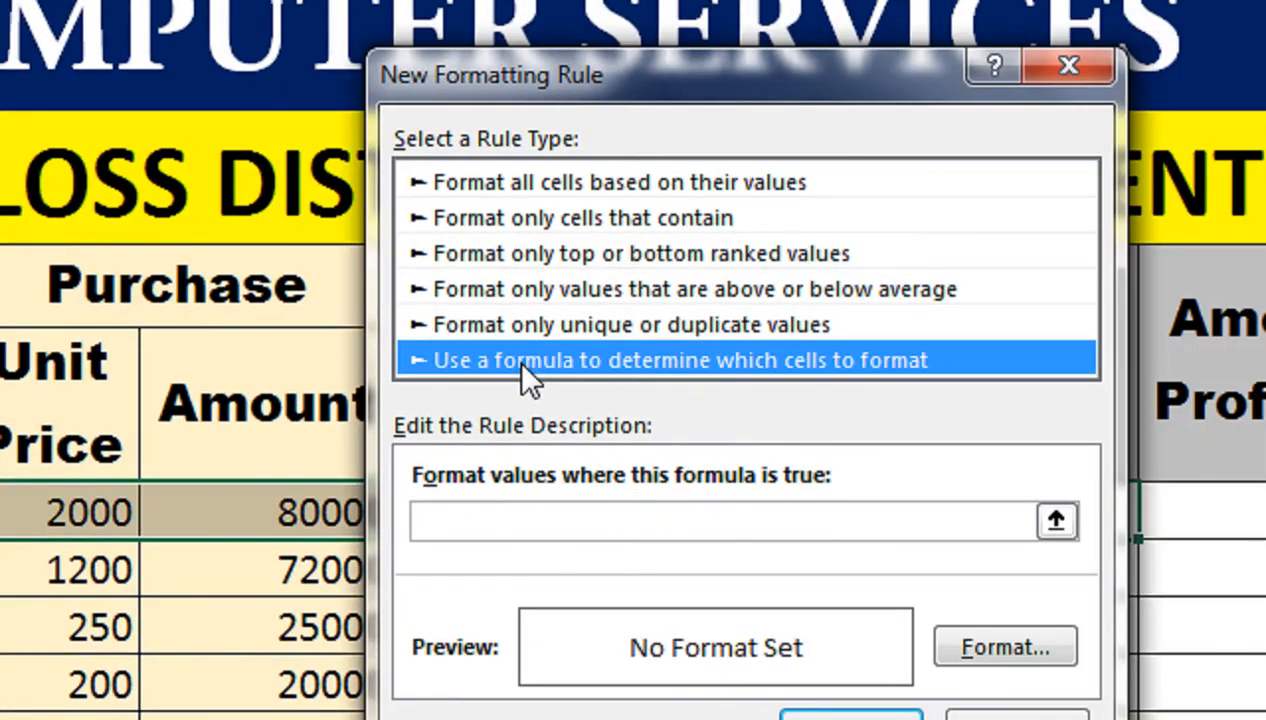
Step: Enter =$I5<=1 as the rule's formula, keeping only the column reference absolute
{"action": "left_click", "coordinate": [562, 522]}
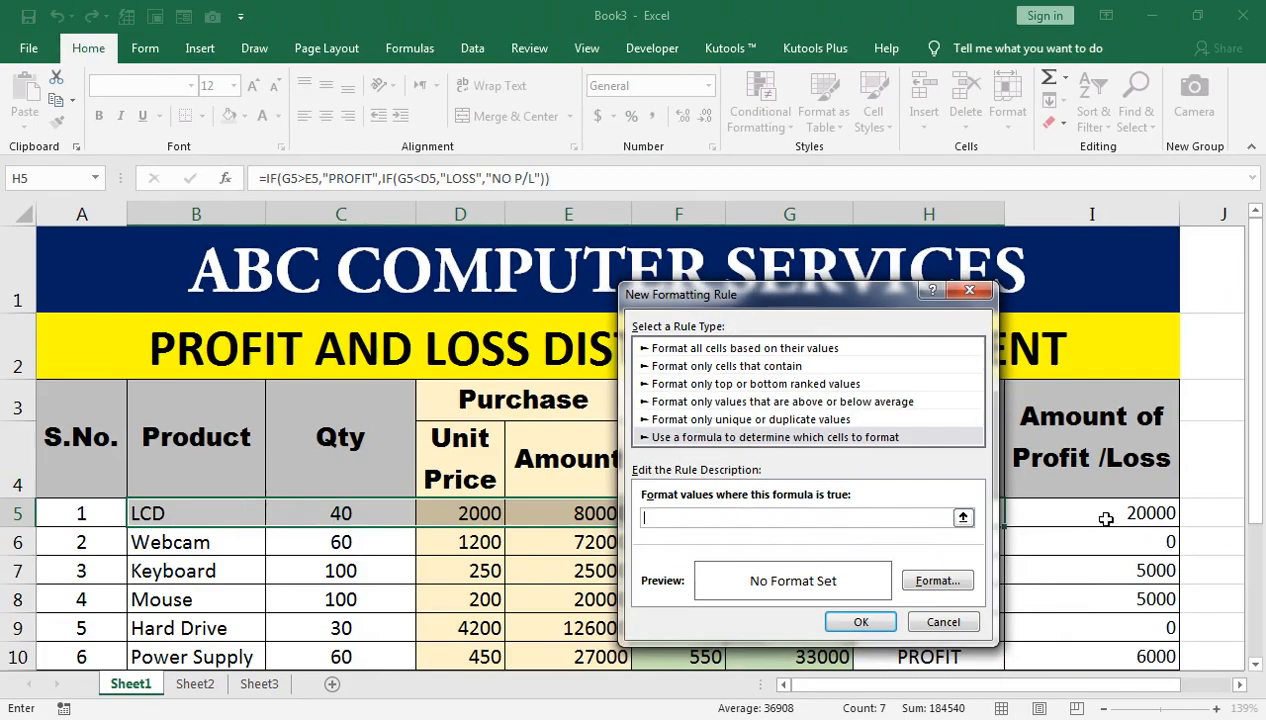
{"action": "left_click", "coordinate": [1104, 518]}
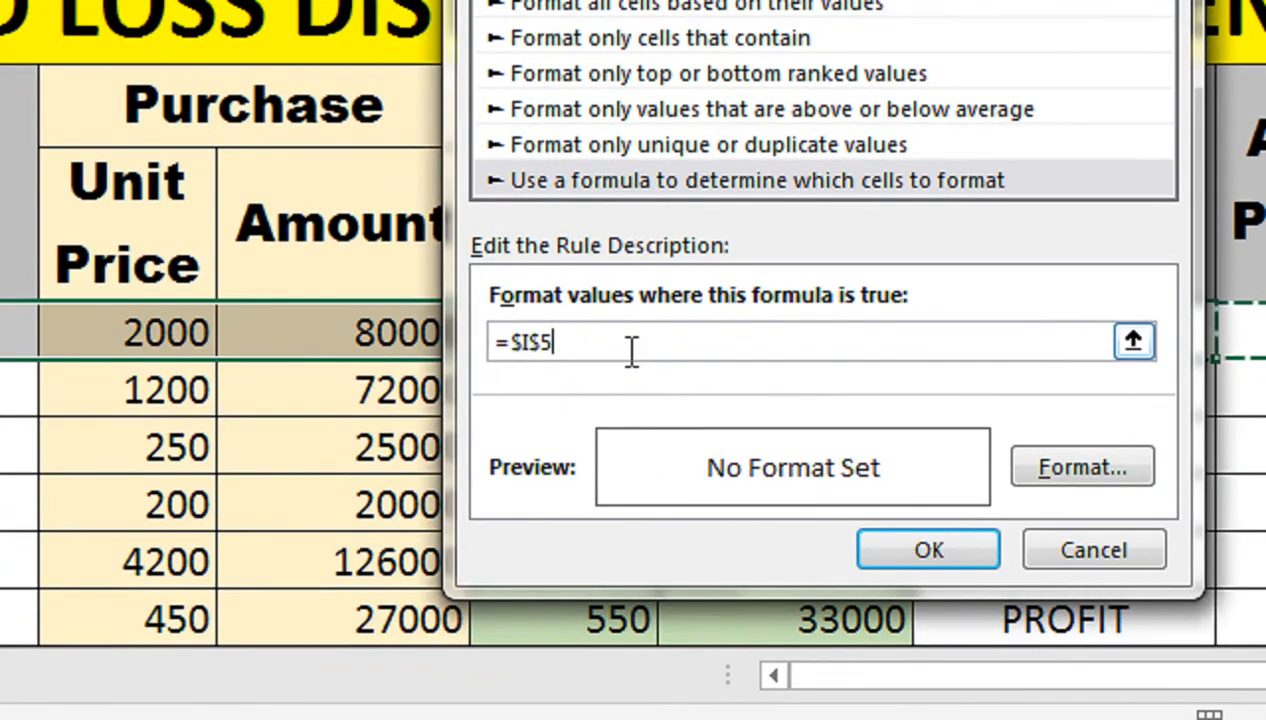
{"action": "type", "text": "<"}
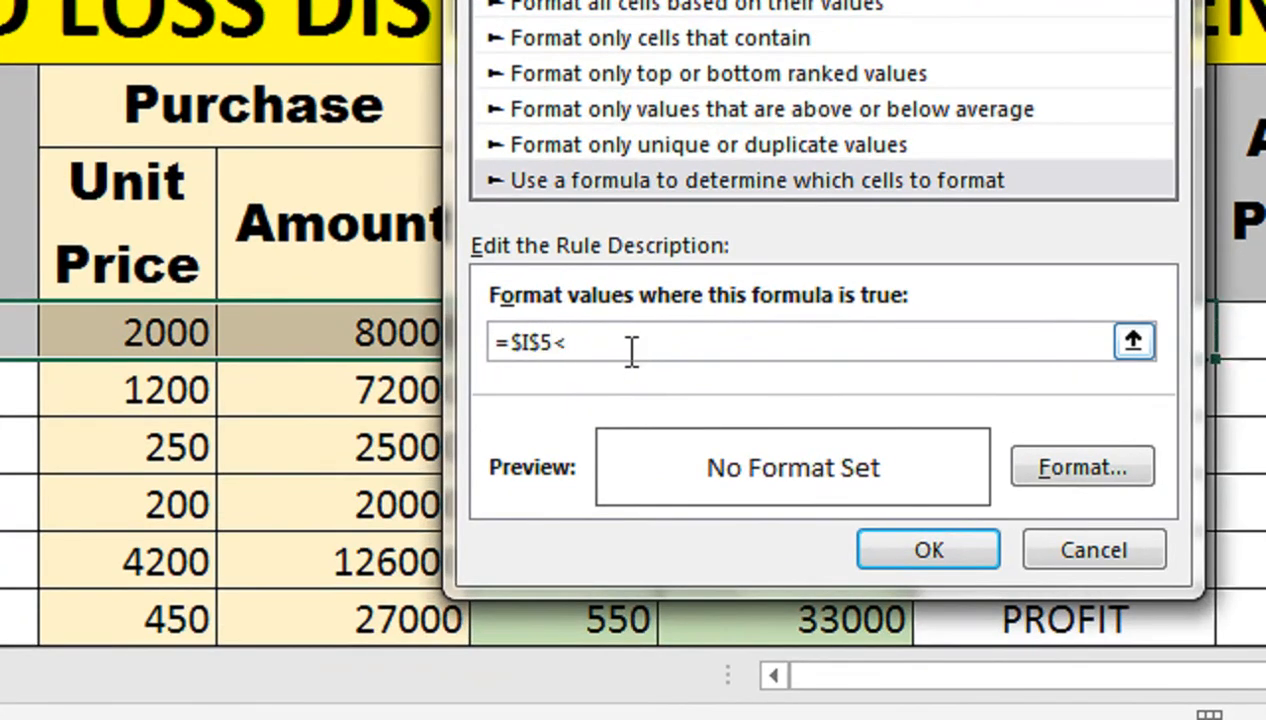
{"action": "type", "text": "=1"}
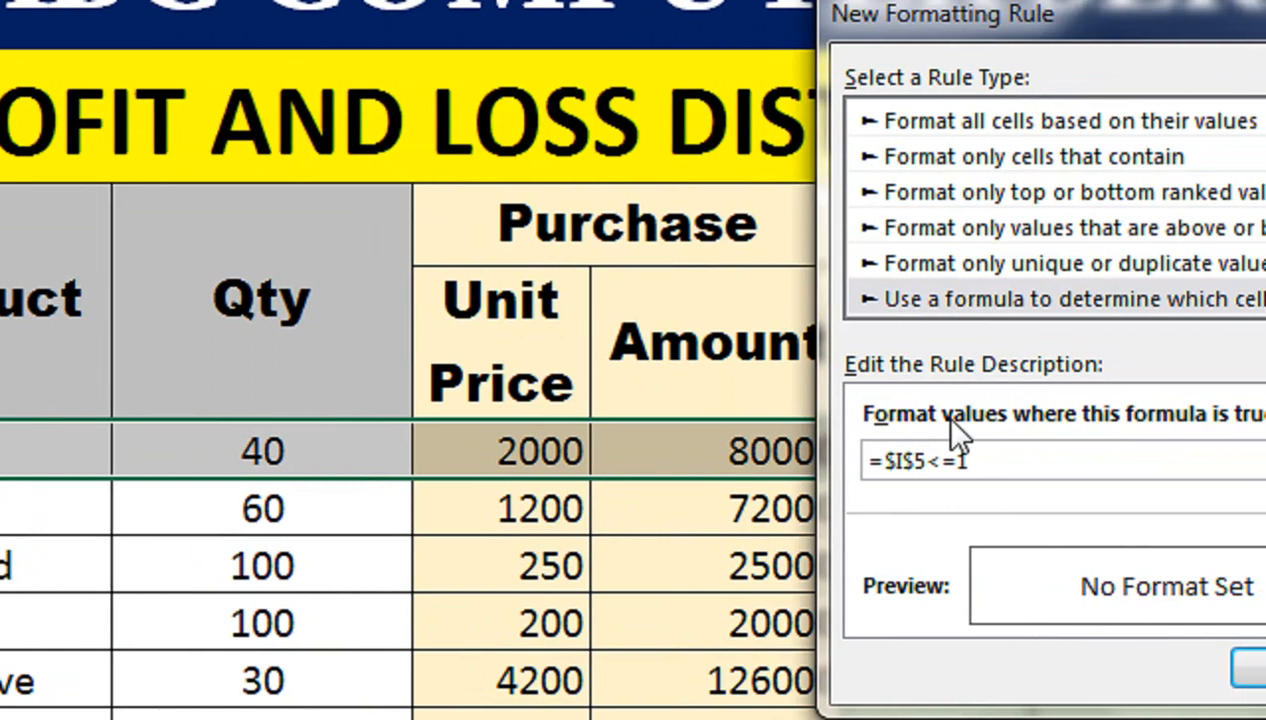
{"action": "key", "text": "BackSpace"}
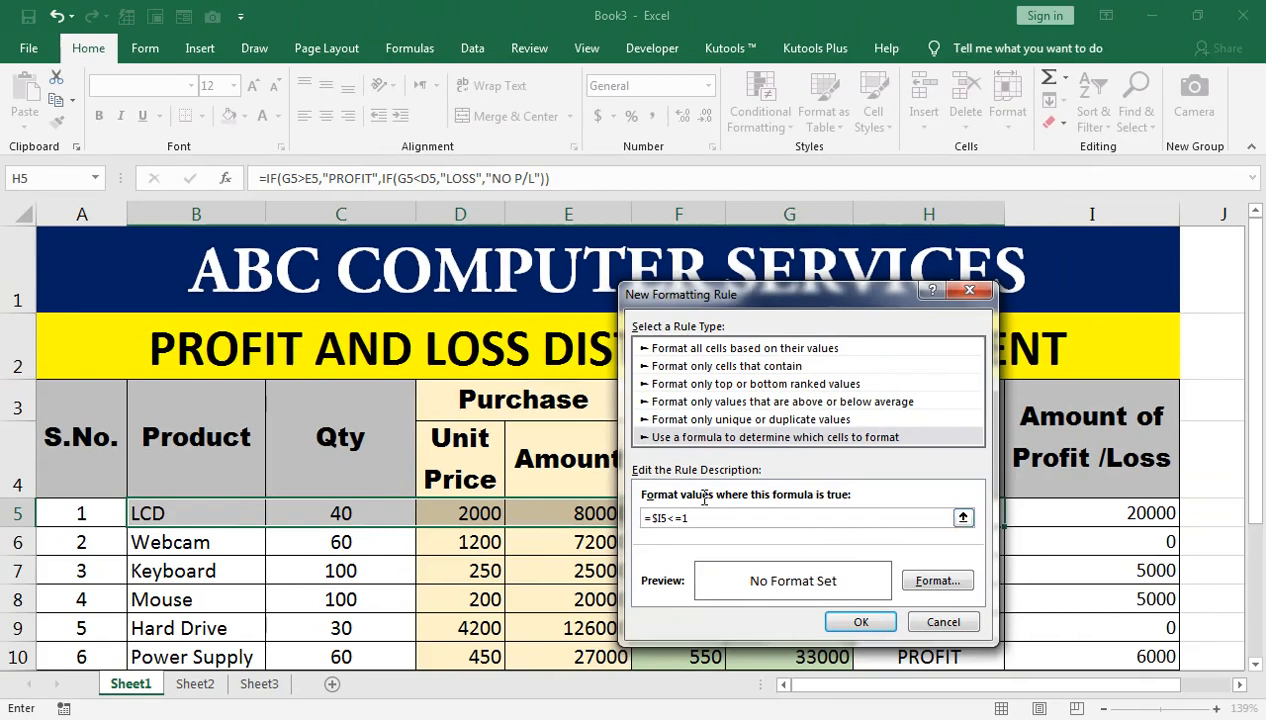
Step: Give the rule's format a dark blue fill with bold white text, and apply the rule to B5:H5
{"action": "left_click", "coordinate": [930, 581]}
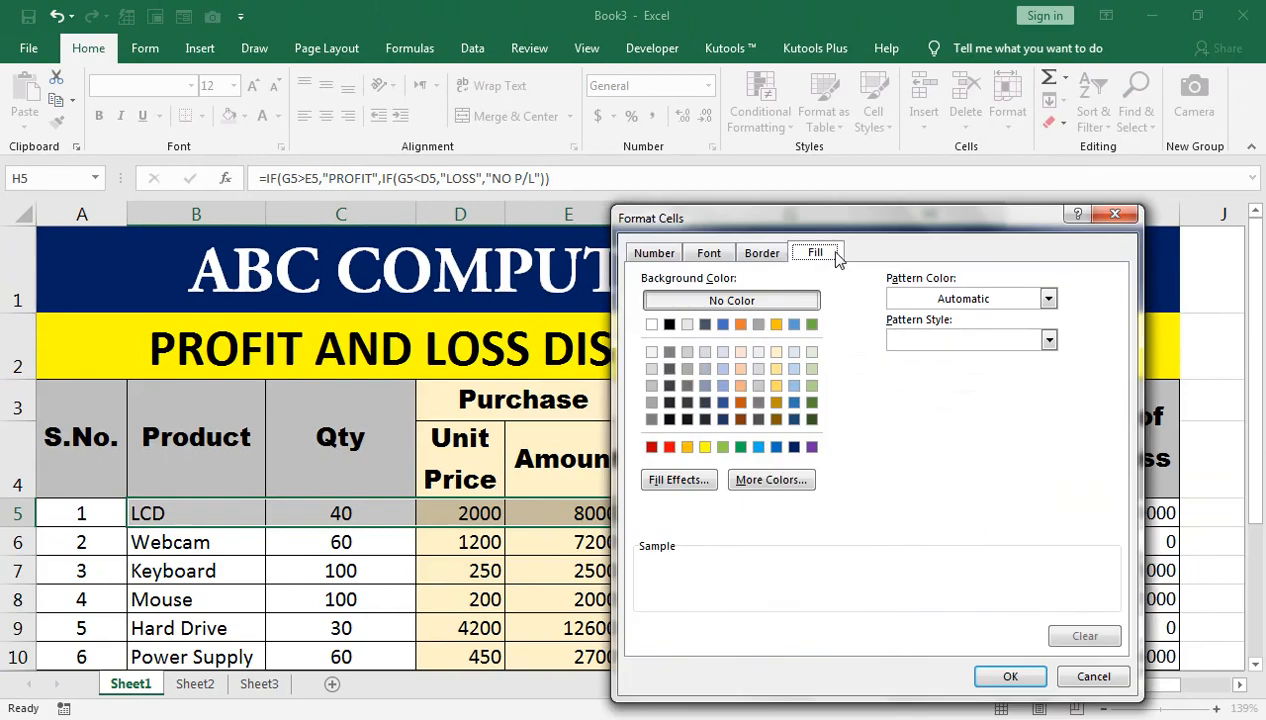
{"action": "left_click", "coordinate": [794, 447]}
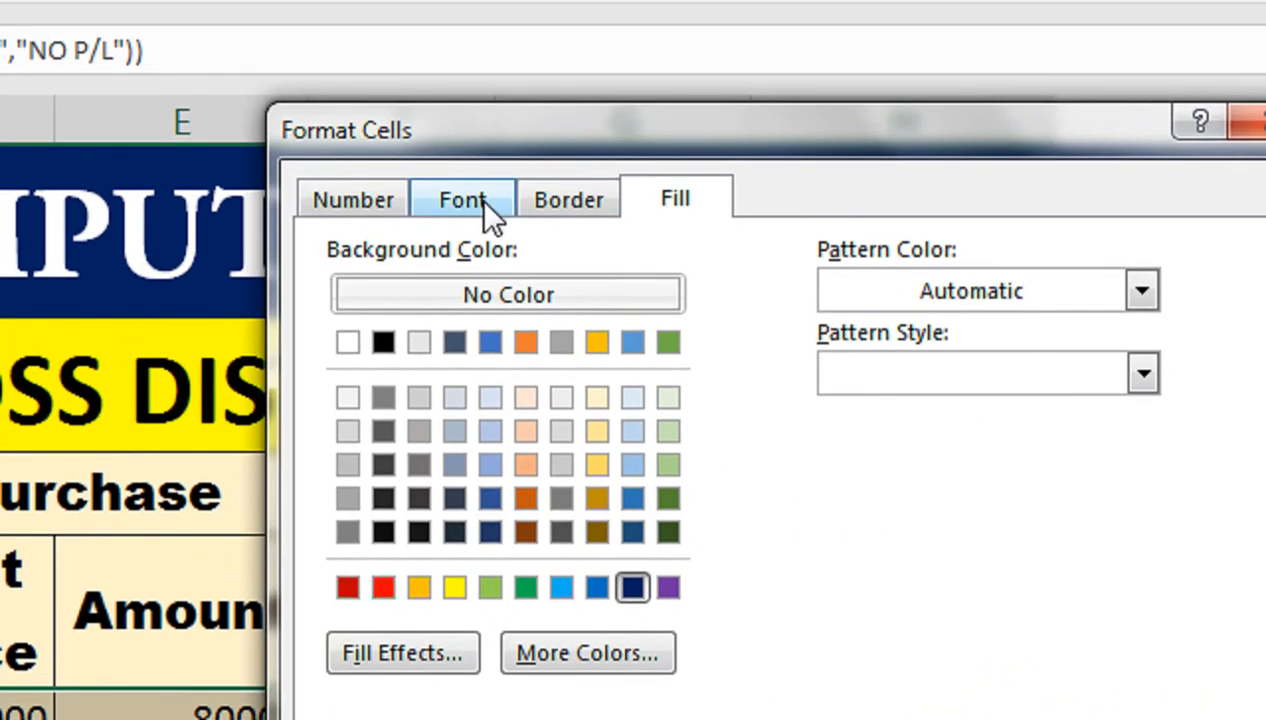
{"action": "left_click", "coordinate": [481, 148]}
{"action": "left_click", "coordinate": [878, 403]}
{"action": "left_click", "coordinate": [878, 376]}
{"action": "left_click", "coordinate": [957, 527]}
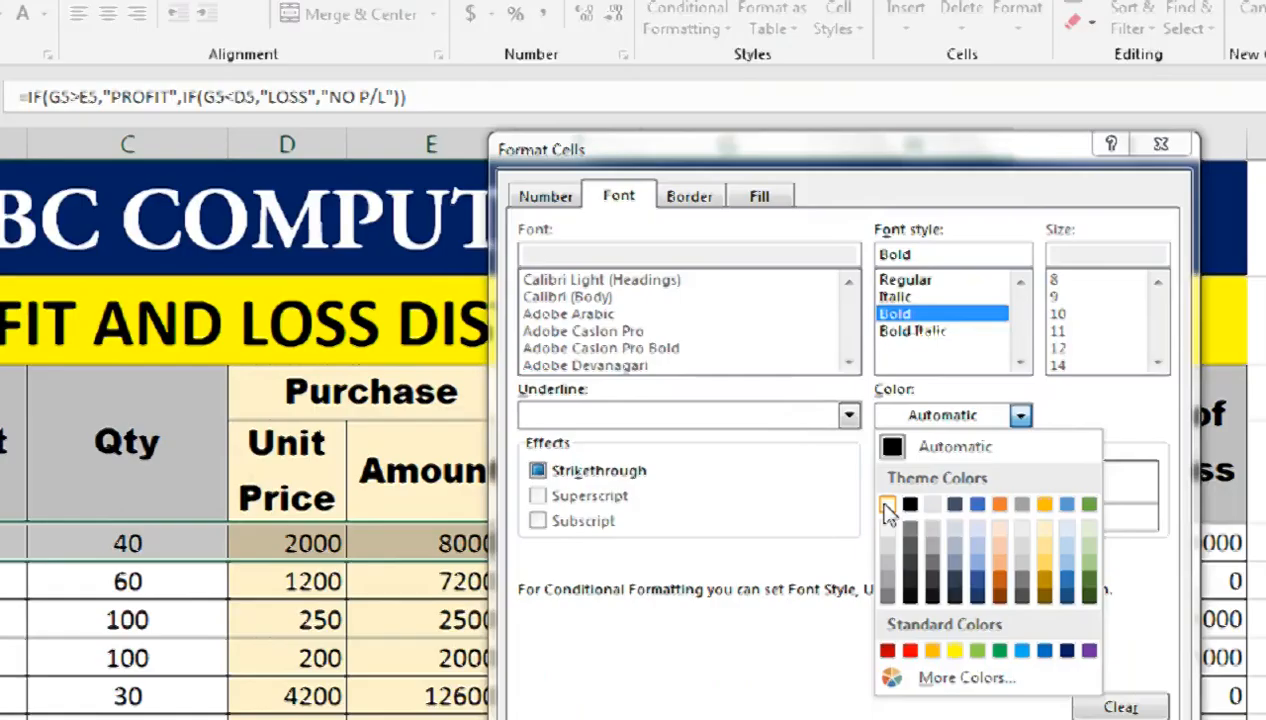
{"action": "left_click", "coordinate": [841, 570]}
{"action": "left_click", "coordinate": [1010, 677]}
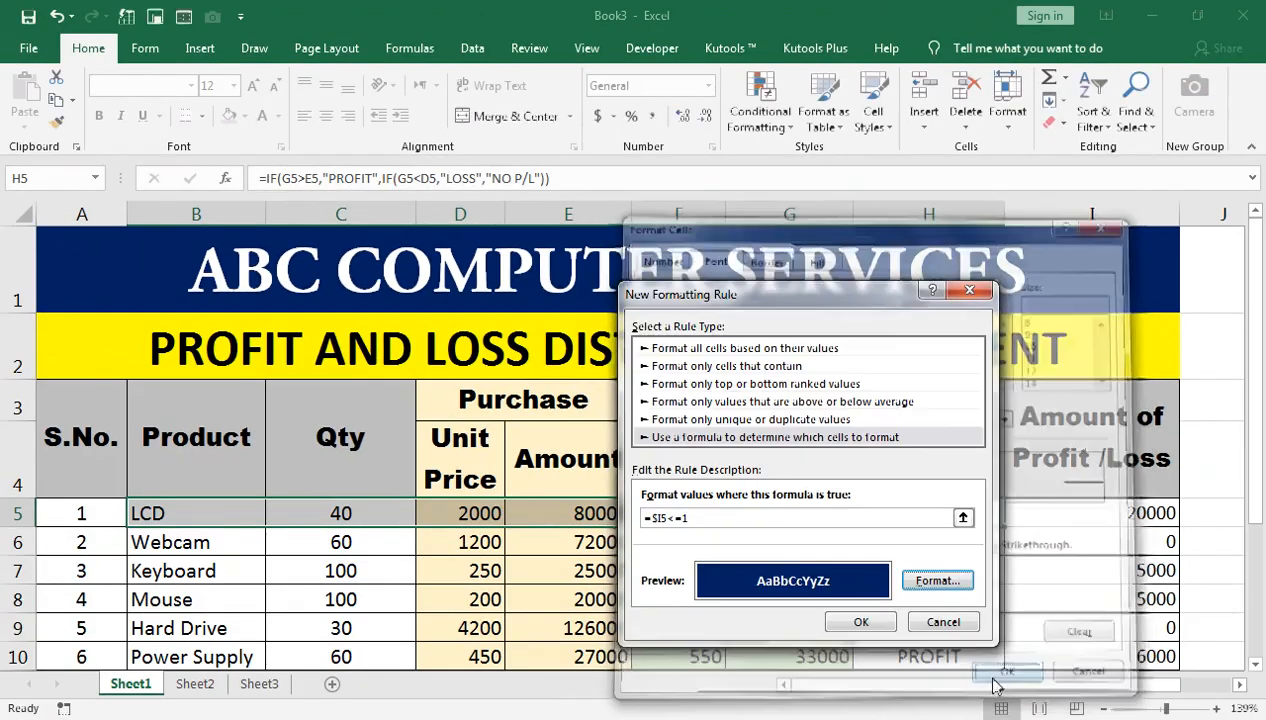
{"action": "left_click", "coordinate": [884, 625]}
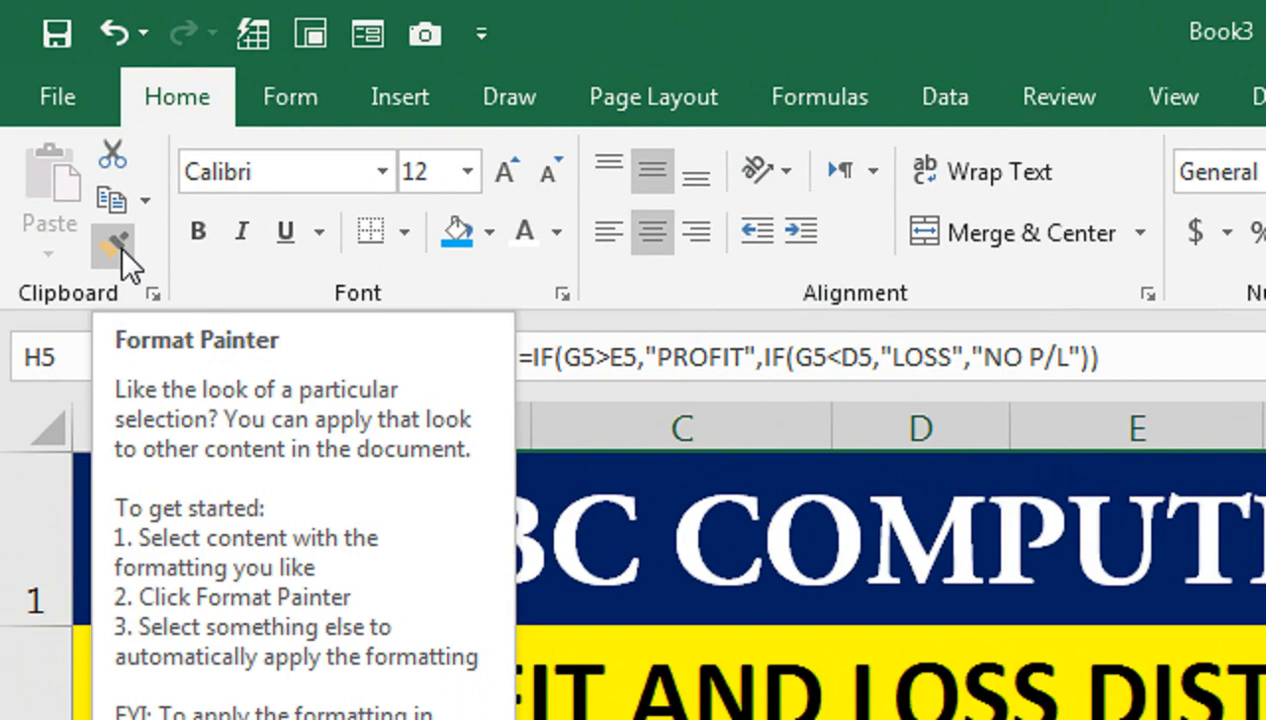
Step: Copy the formatting of B5:H5 to the product rows below with Format Painter, through row 14
{"action": "left_click", "coordinate": [120, 248]}
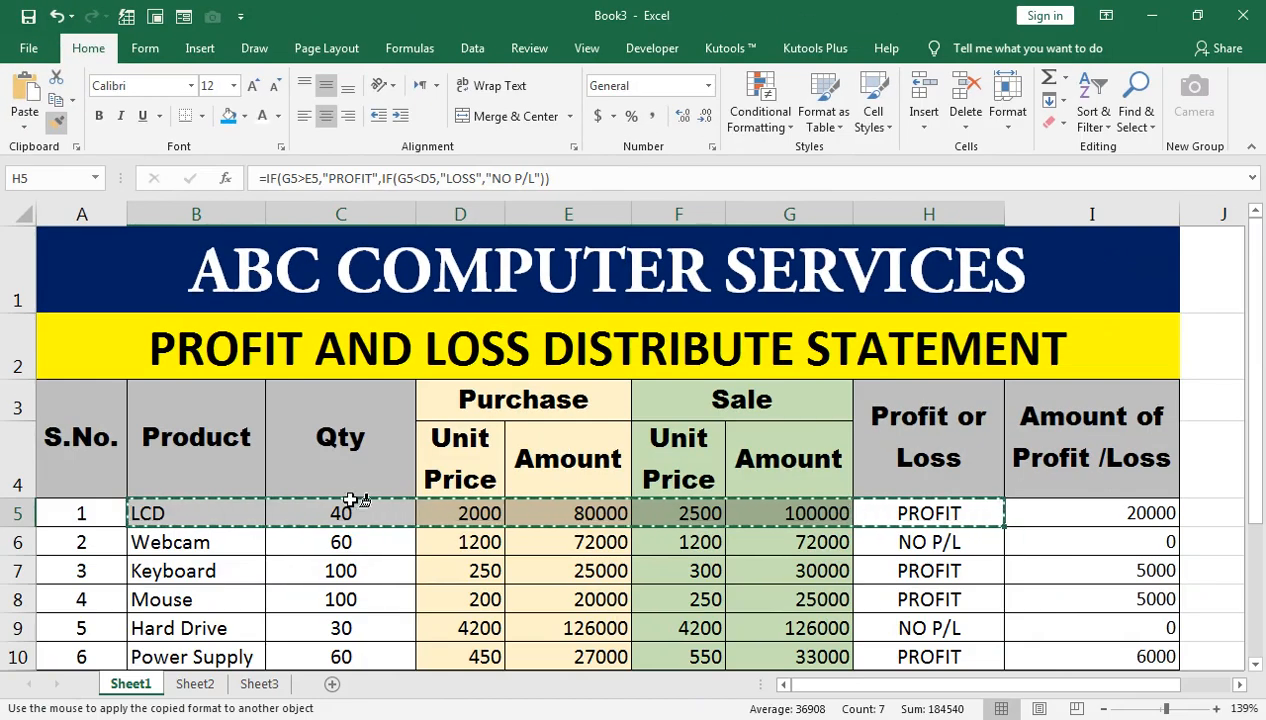
{"action": "mouse_move", "coordinate": [238, 540]}
{"action": "left_mouse_down"}
{"action": "mouse_move", "coordinate": [672, 576]}
{"action": "mouse_move", "coordinate": [905, 615]}
{"action": "mouse_move", "coordinate": [917, 648]}
{"action": "left_mouse_up"}
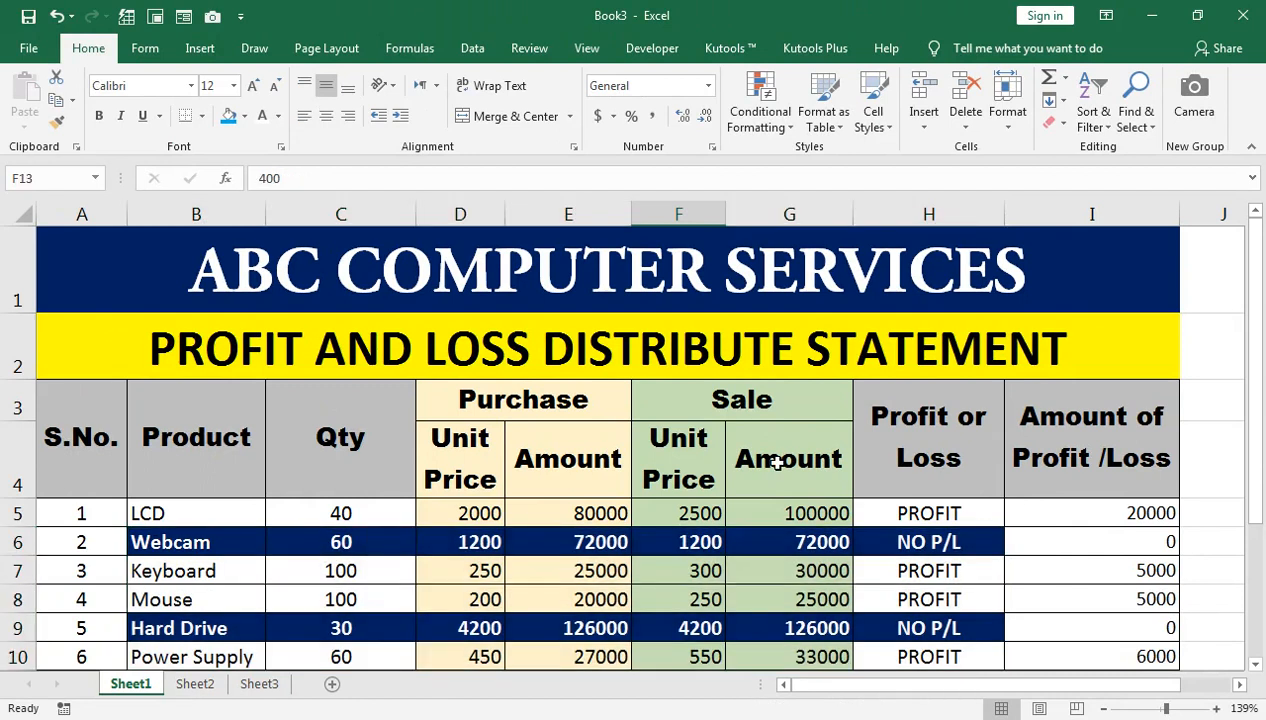
Step: Enter =SUM(I5:I14) in I15 as the Total Profit
{"action": "scroll", "coordinate": [750, 458], "scroll_direction": "down", "scroll_amount": 1}
{"action": "left_click", "coordinate": [1116, 540]}
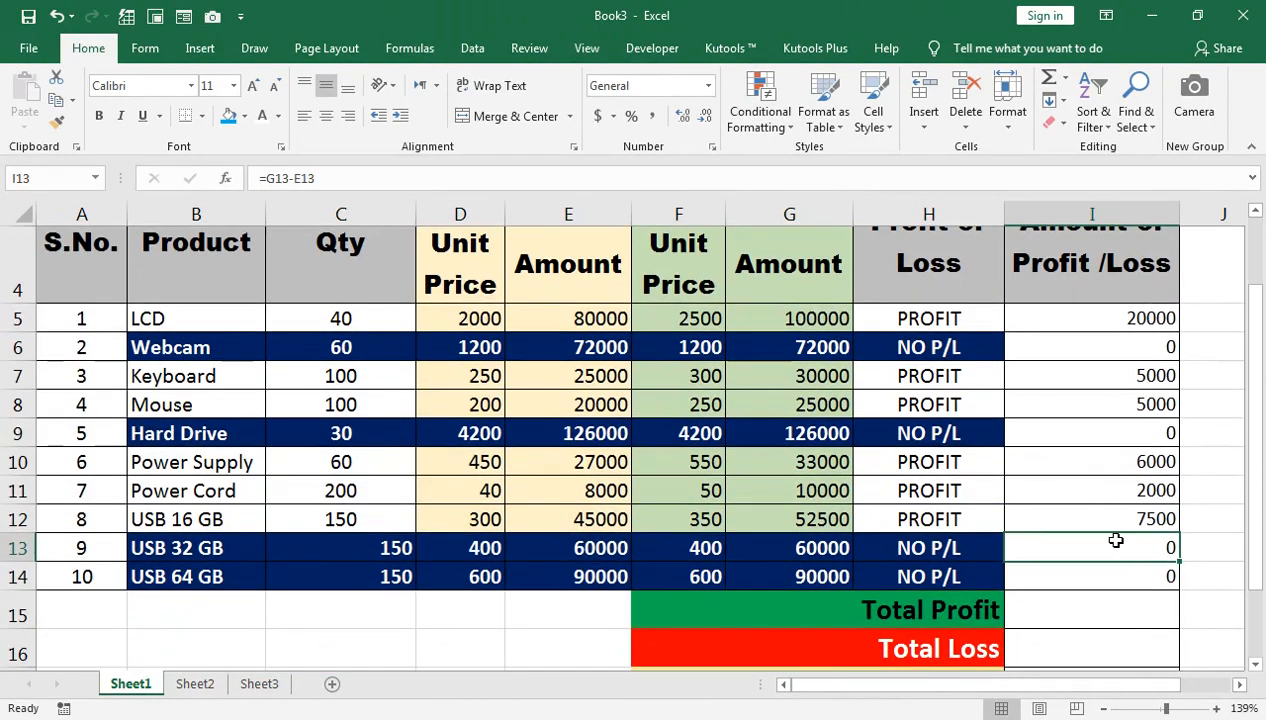
{"action": "left_click", "coordinate": [1127, 605]}
{"action": "type", "text": "=SU"}
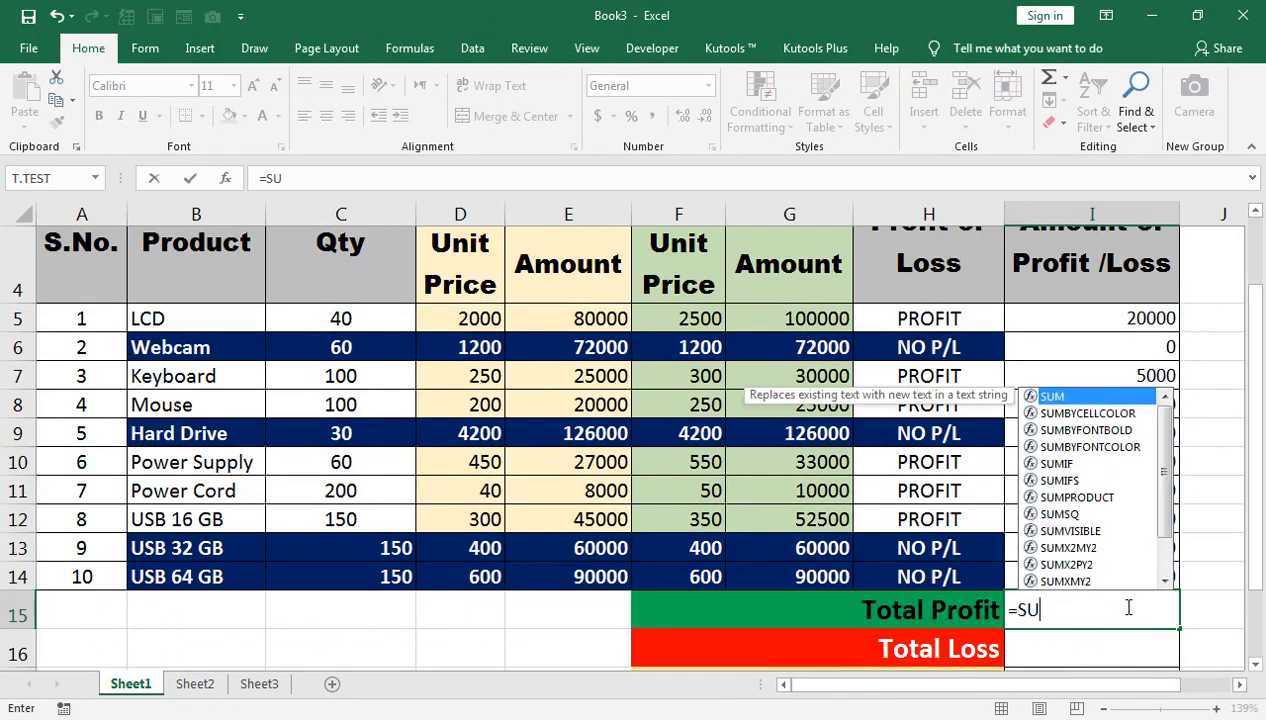
{"action": "key", "text": "Tab"}
{"action": "left_click_drag", "start_coordinate": [1096, 579], "coordinate": [1091, 322]}
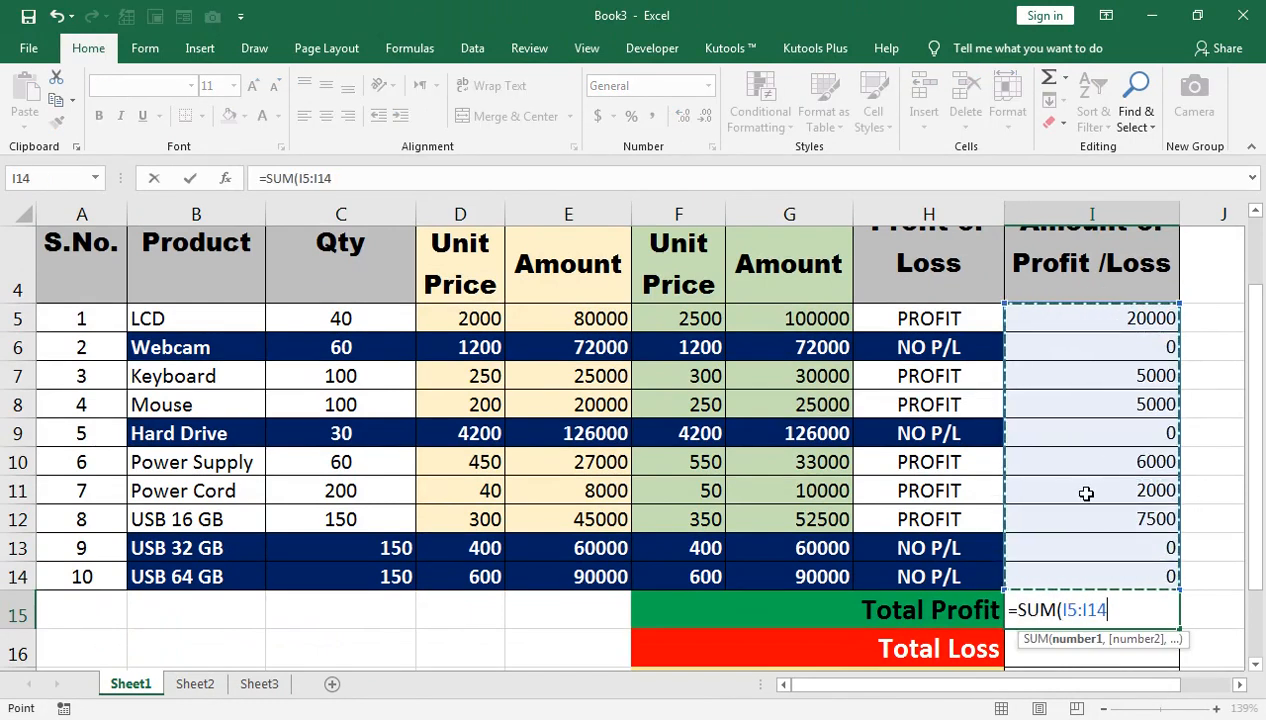
{"action": "type", "text": ")"}
{"action": "key", "text": "Return"}
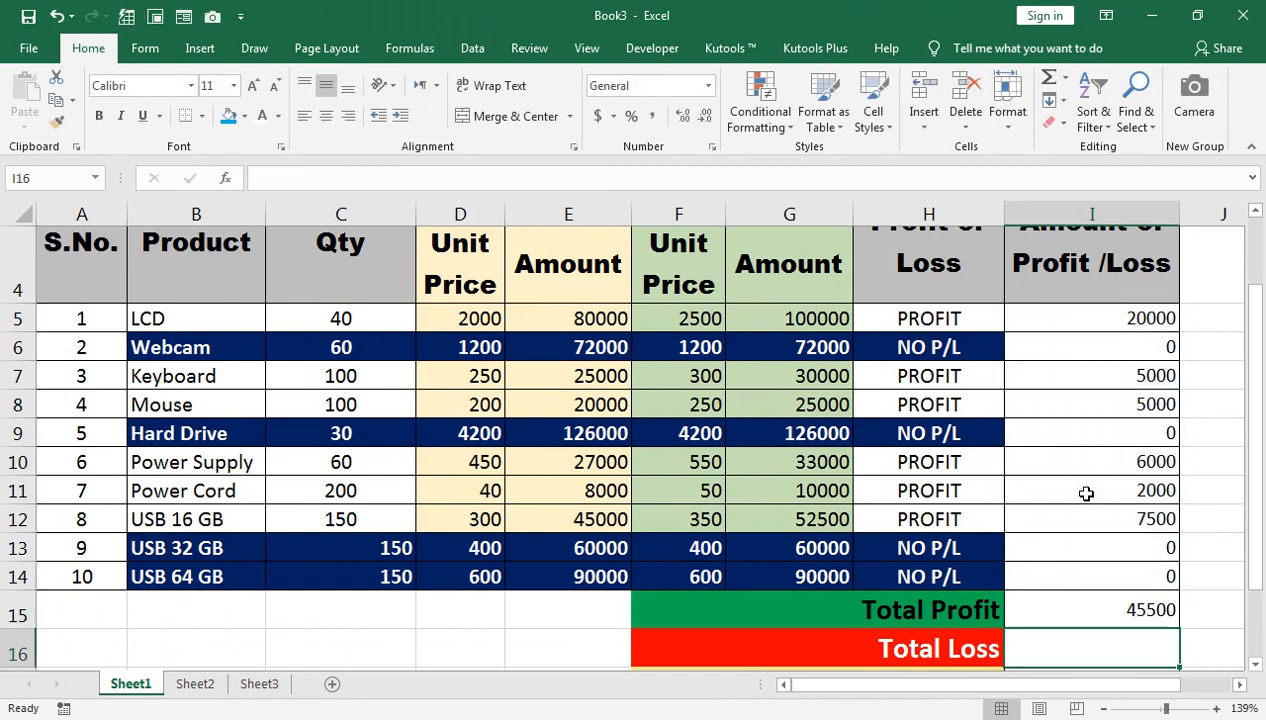
Step: Try to enter =SUMIF(I5:I14,<"0") in I16 for the Total Loss
{"action": "type", "text": "=SUMIF("}
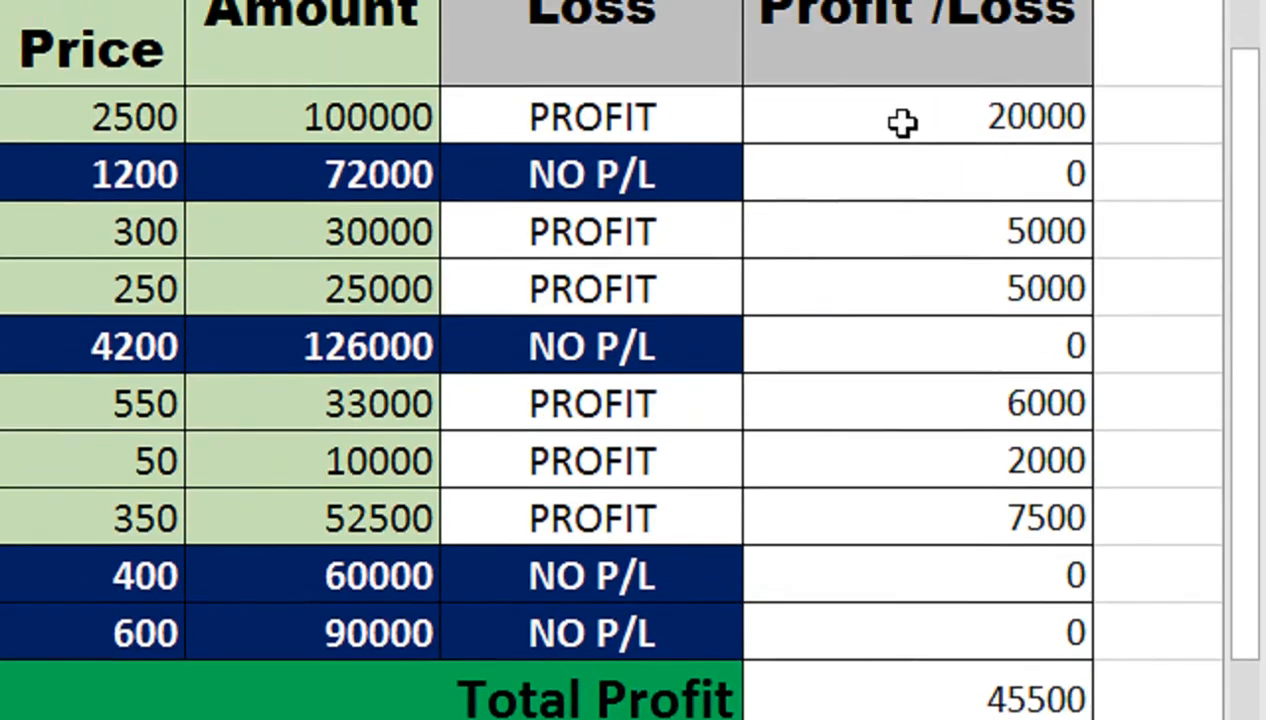
{"action": "left_click_drag", "start_coordinate": [1085, 320], "coordinate": [1082, 508]}
{"action": "left_click_drag", "start_coordinate": [898, 543], "coordinate": [885, 658]}
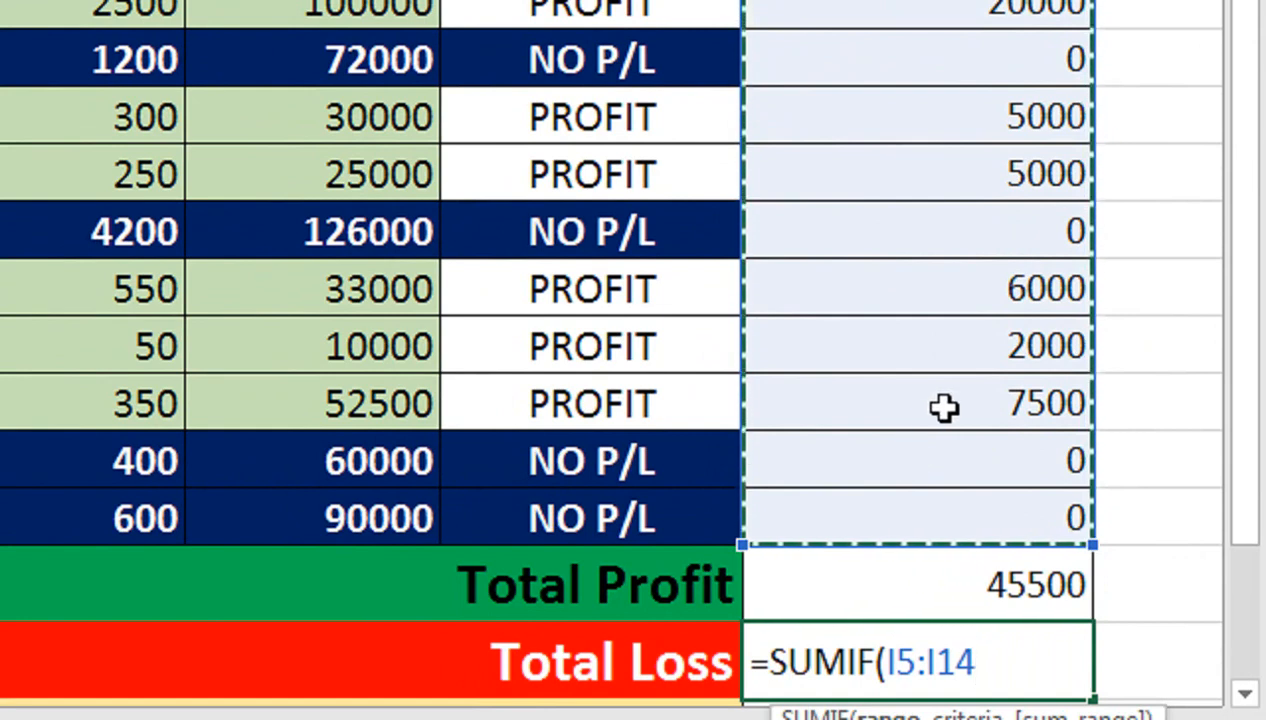
{"action": "type", "text": ","}
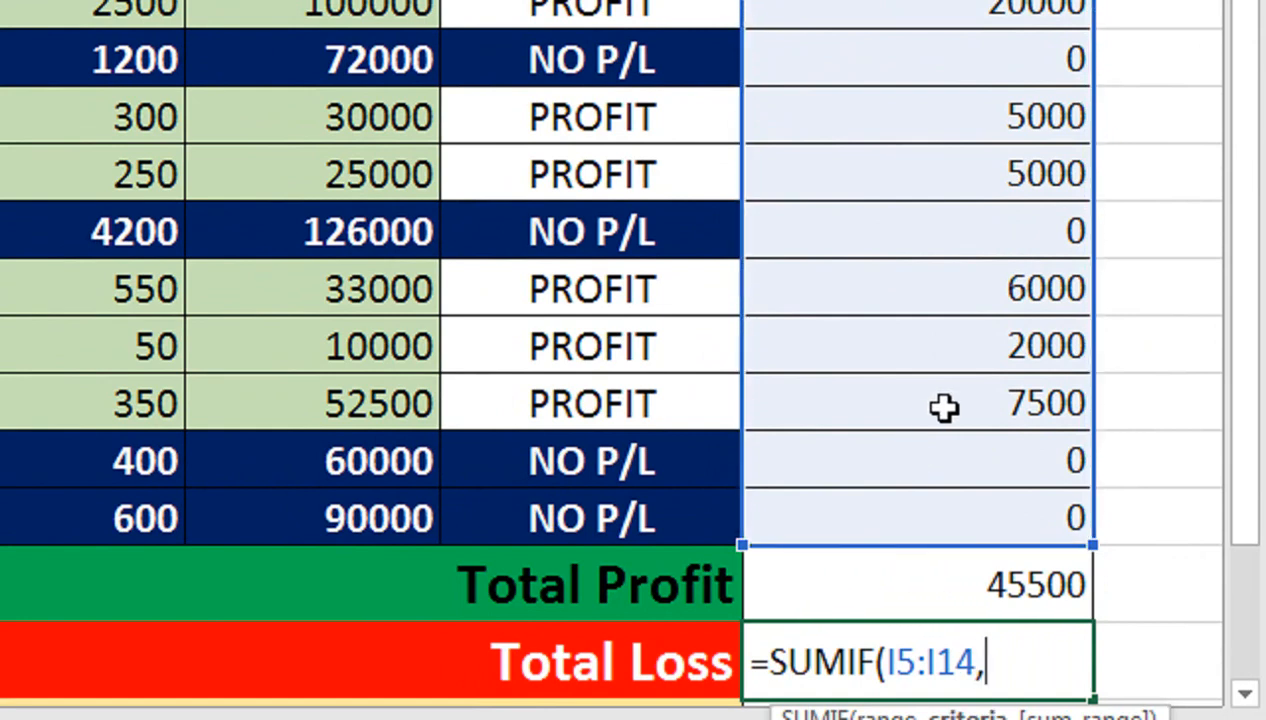
{"action": "type", "text": "<\""}
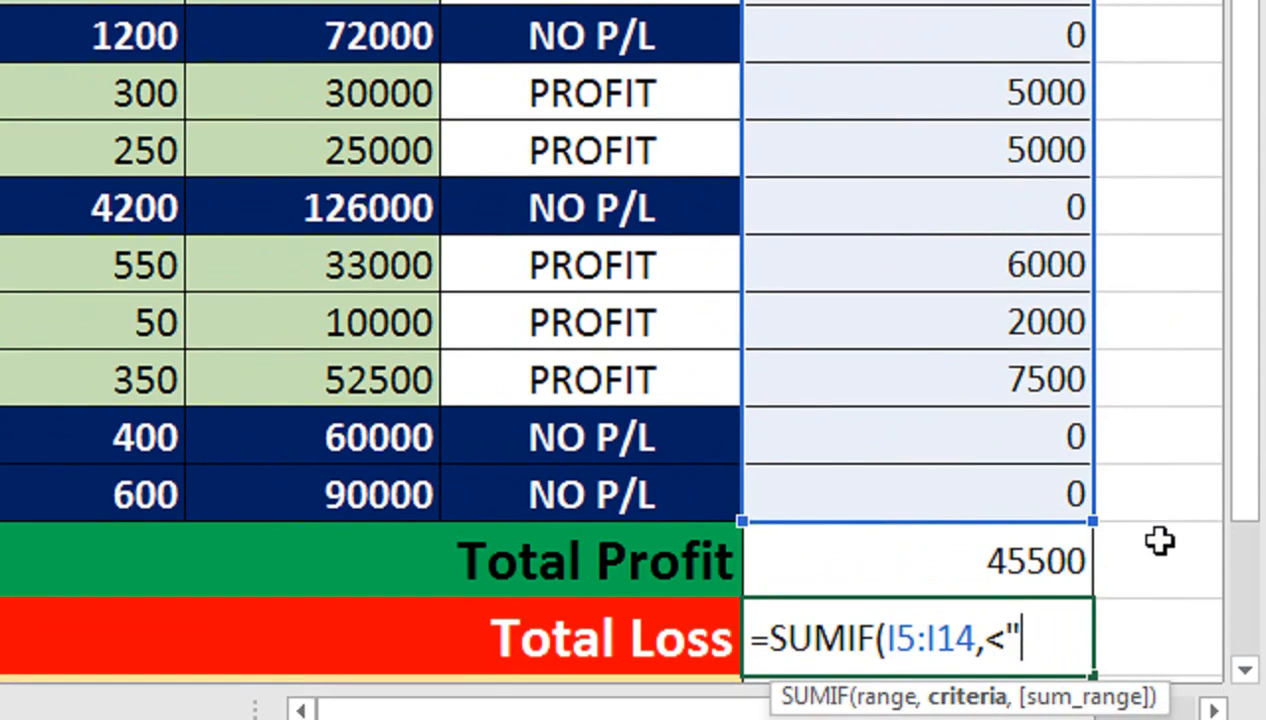
{"action": "type", "text": "0\")"}
{"action": "key", "text": "Return"}
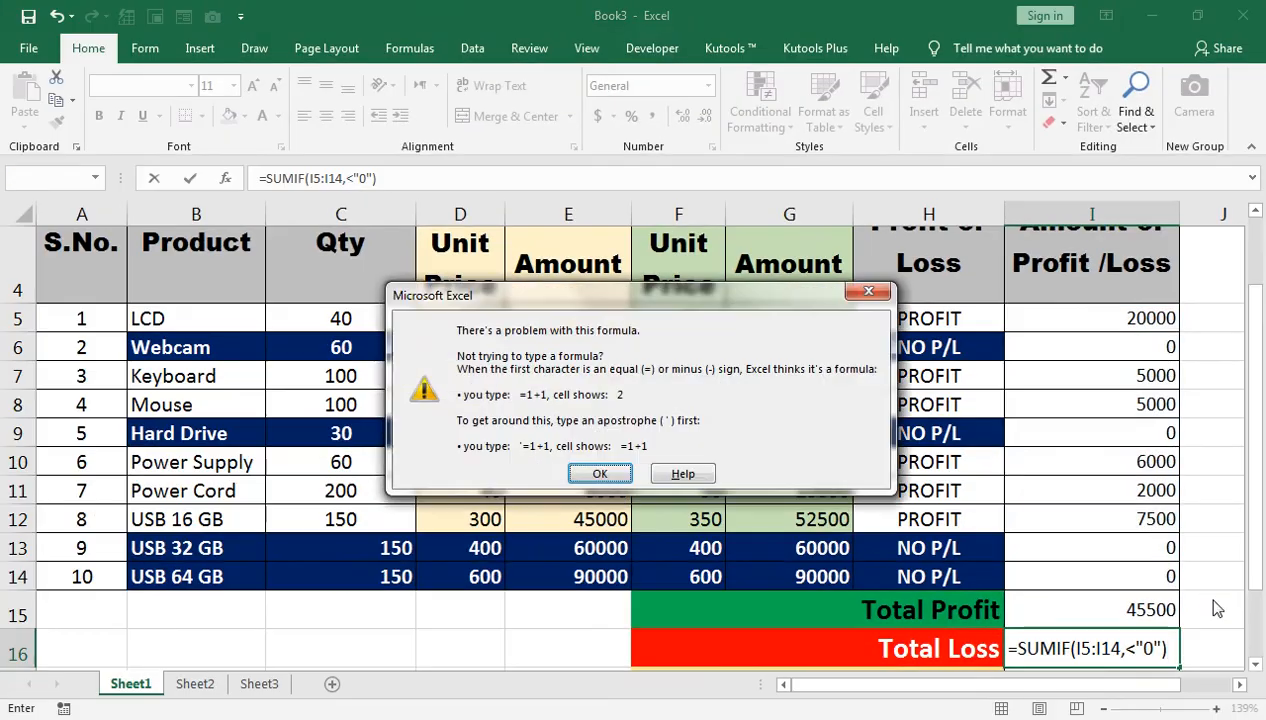
{"action": "left_click", "coordinate": [603, 474]}
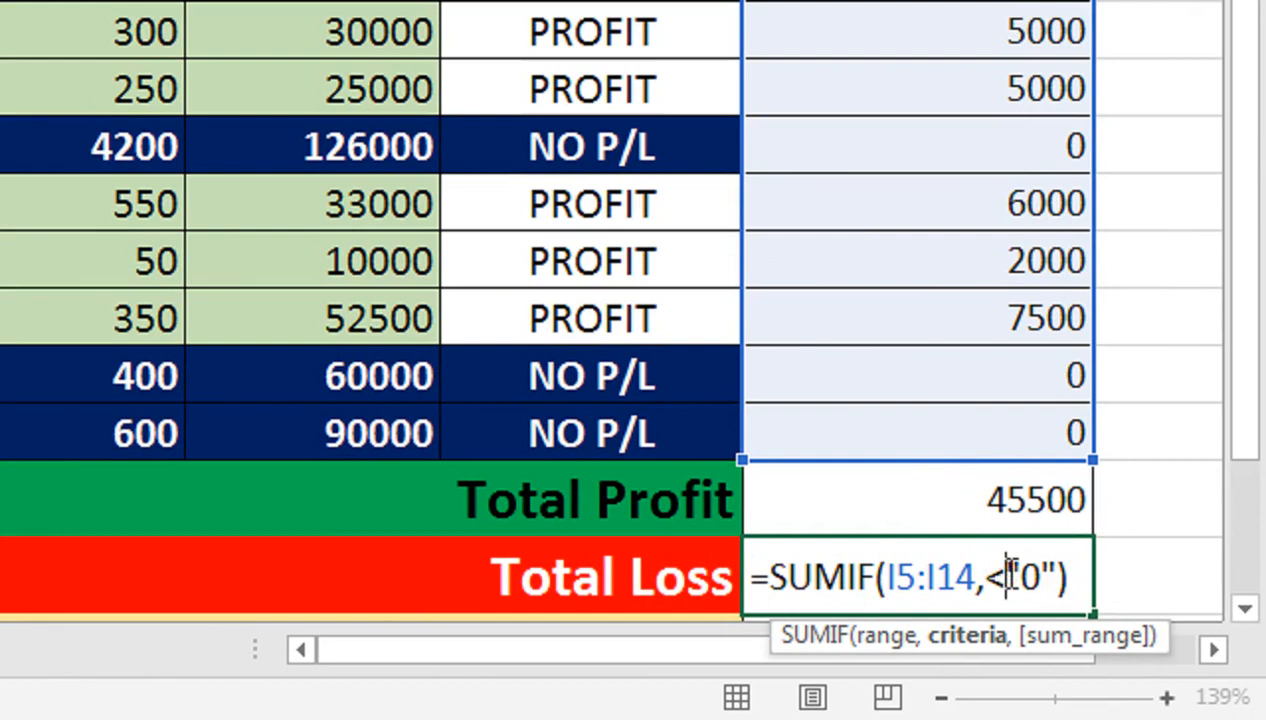
Step: Correct the criteria of the Total Loss SUMIF formula to "<0", with the less-than sign inside the quotation marks
{"action": "key", "text": "BackSpace"}
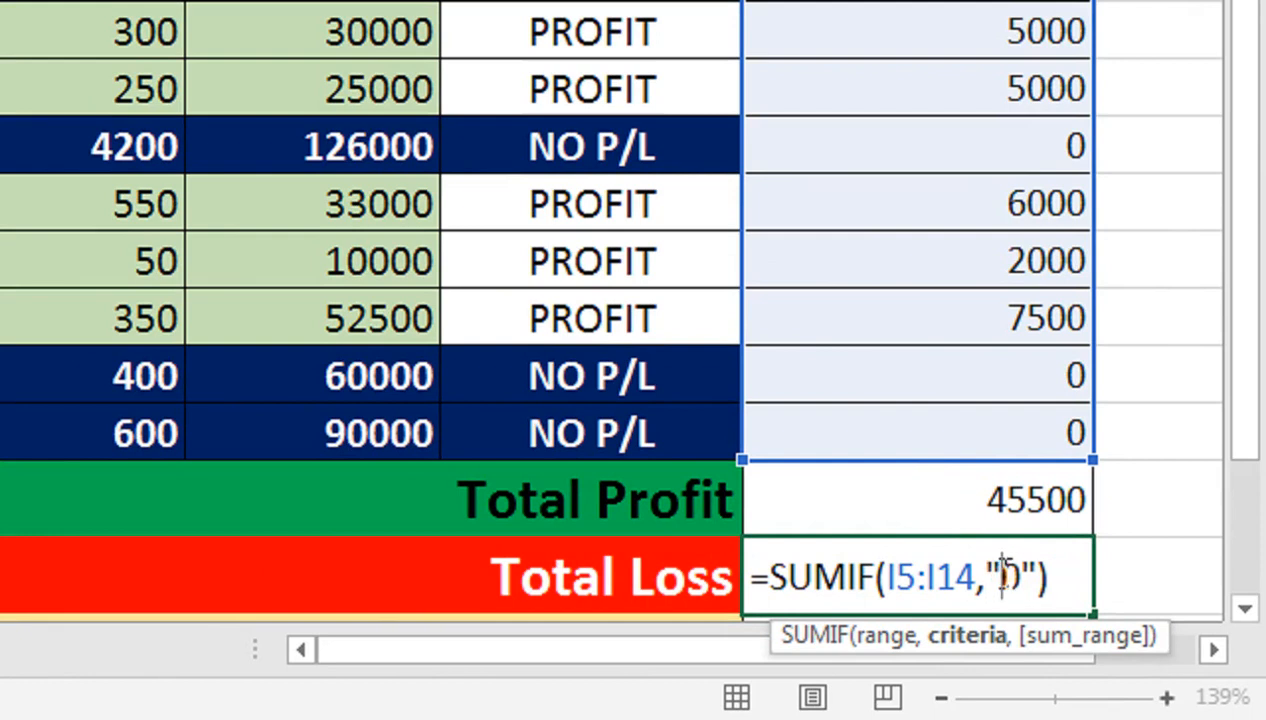
{"action": "type", "text": "<"}
{"action": "key", "text": "Return"}
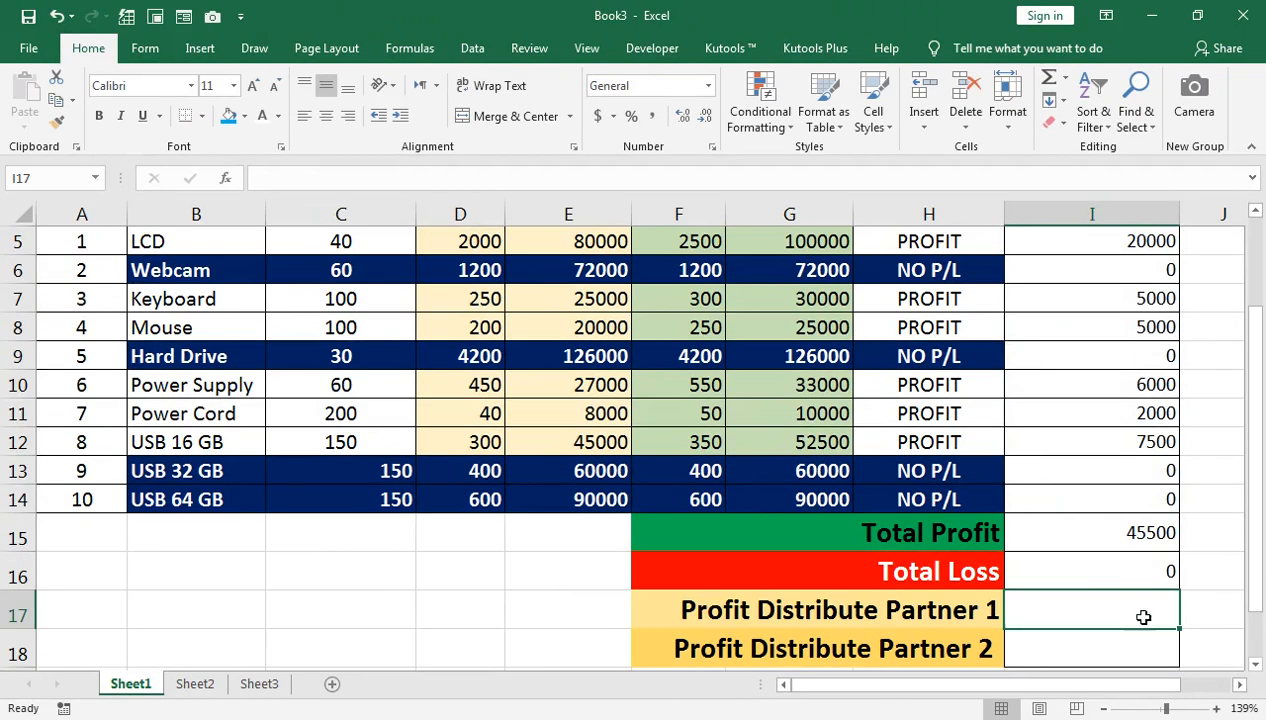
Step: Set the sale unit price of the USB 16 GB to 290
{"action": "left_click", "coordinate": [648, 433]}
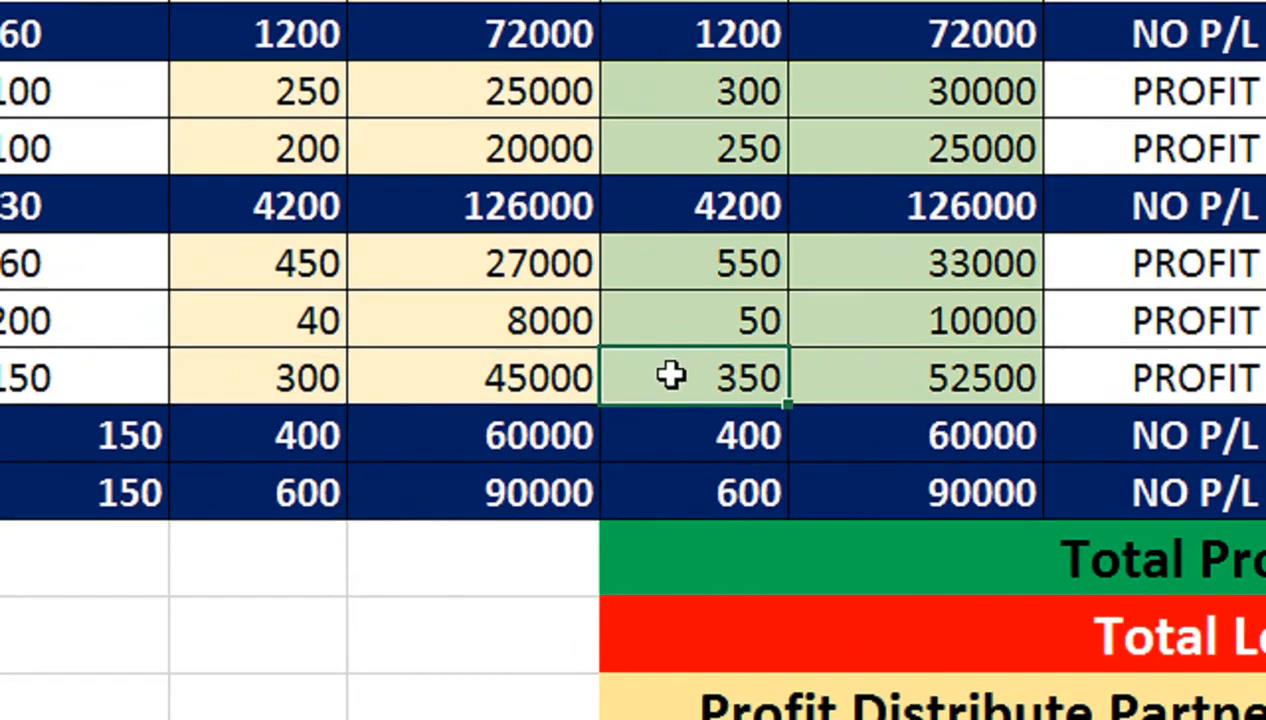
{"action": "type", "text": "3"}
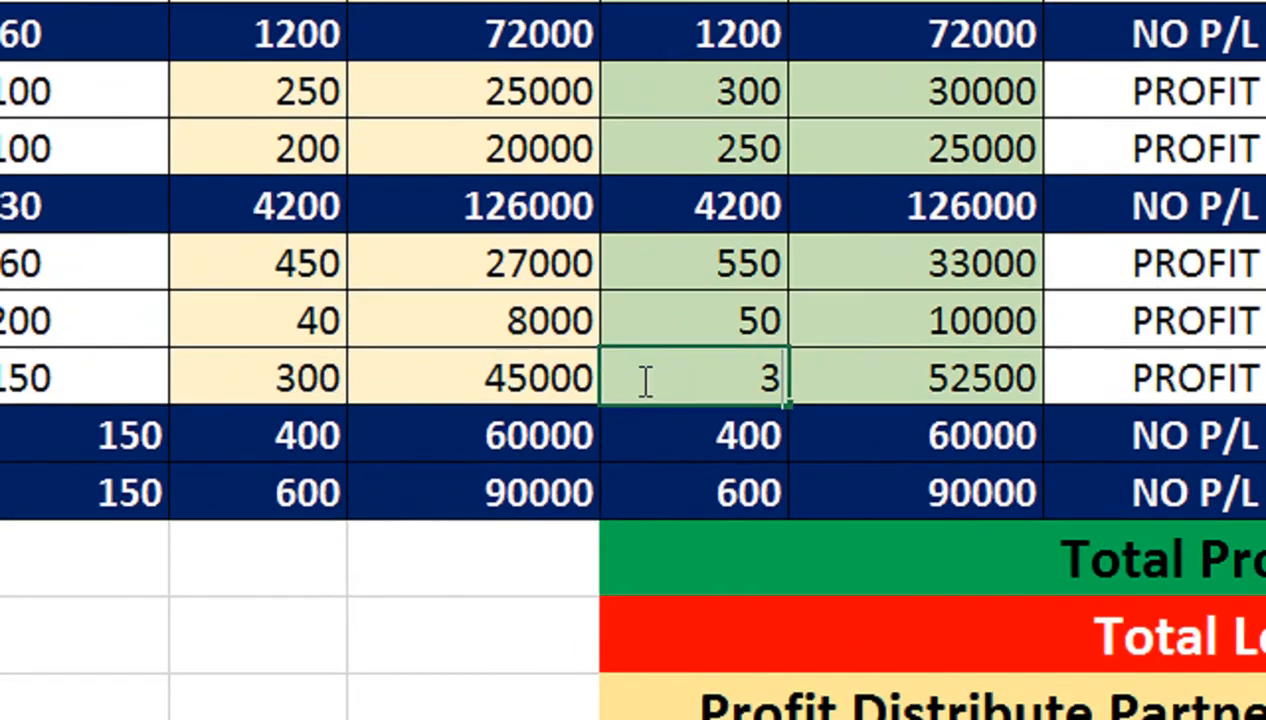
{"action": "key", "text": "BackSpace"}
{"action": "type", "text": "290"}
{"action": "key", "text": "Return"}
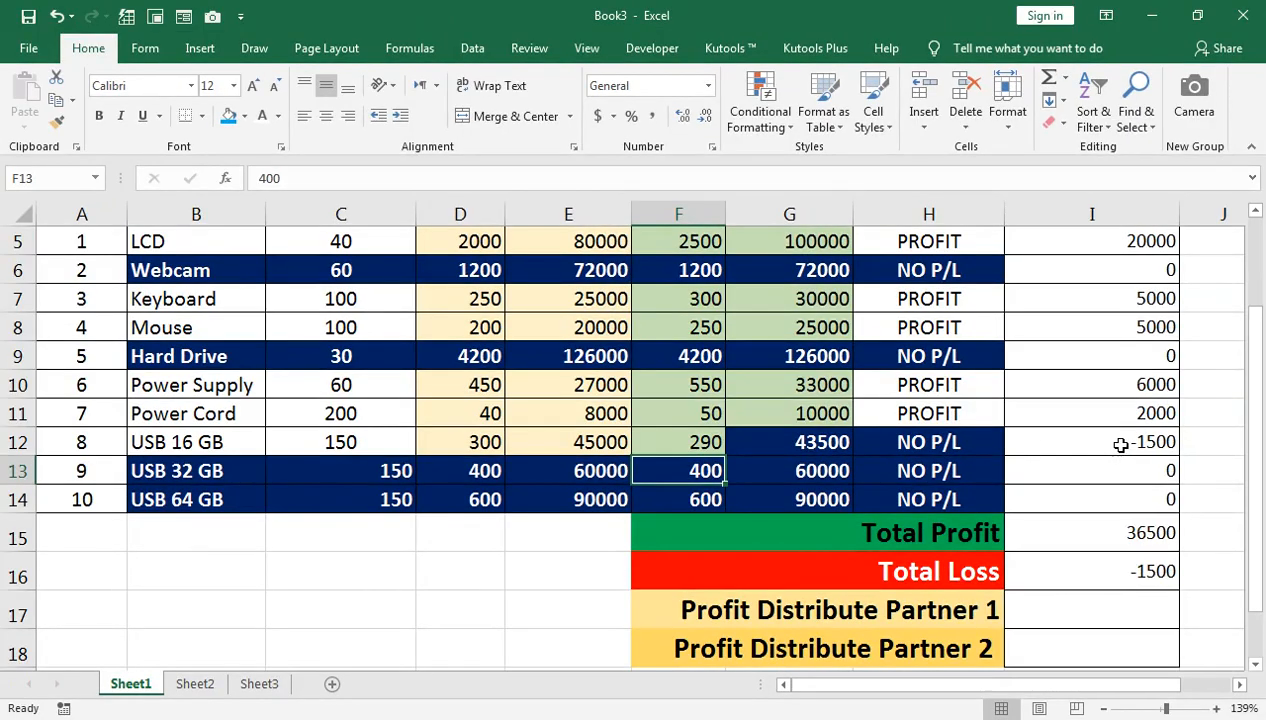
Step: Change the loss test in H5's IF formula to G5<E5 and fill the formula down through row 14
{"action": "scroll", "coordinate": [1090, 440], "scroll_direction": "up", "scroll_amount": 2}
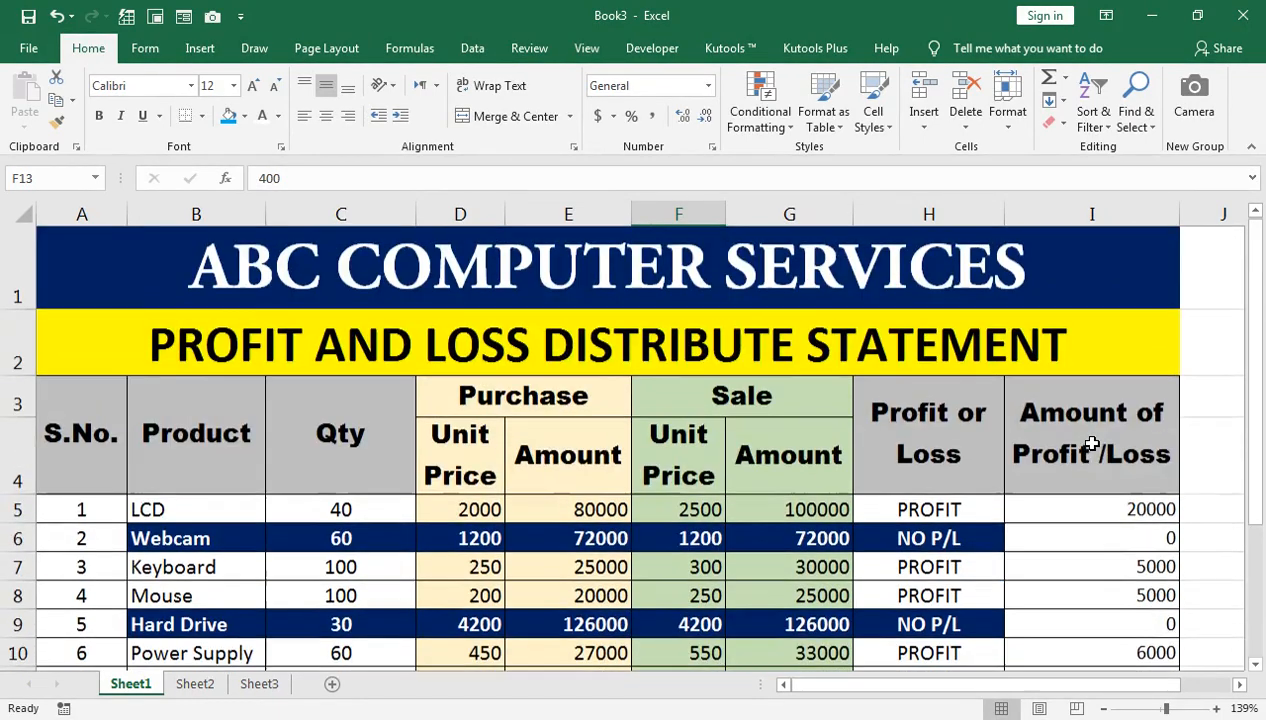
{"action": "scroll", "coordinate": [1090, 445], "scroll_direction": "down", "scroll_amount": 1}
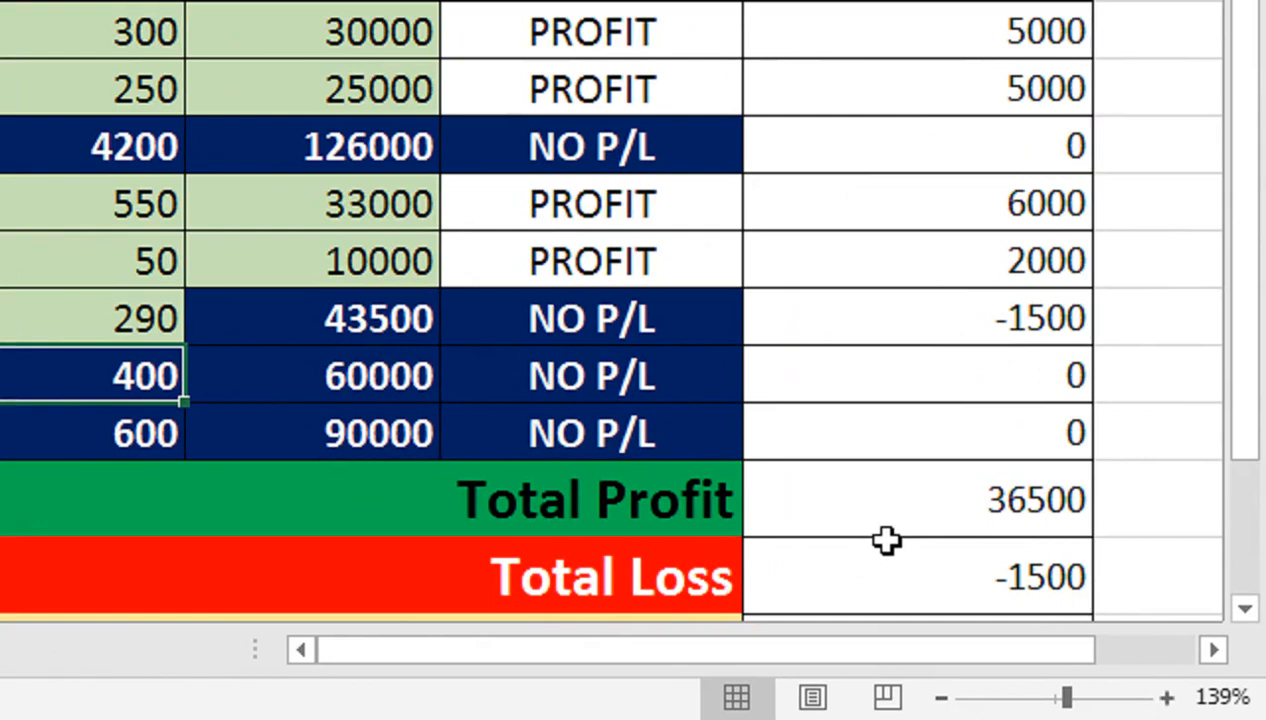
{"action": "left_click", "coordinate": [884, 326]}
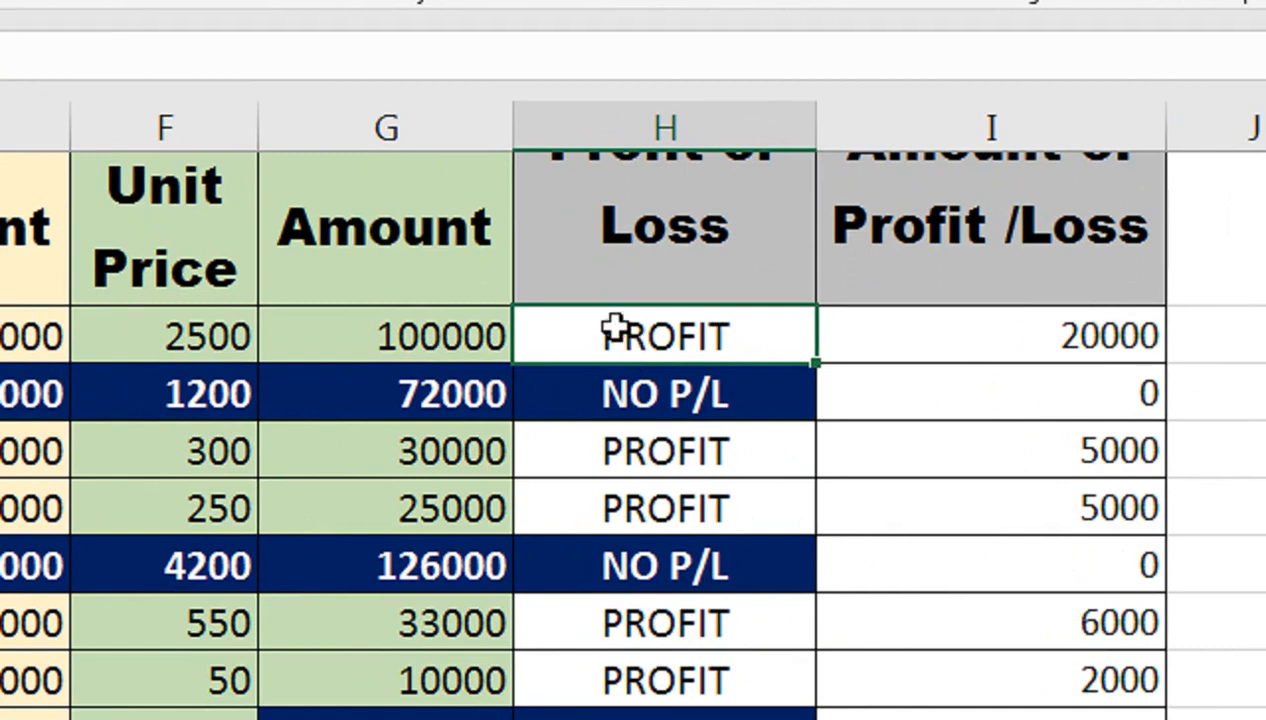
{"action": "double_click", "coordinate": [622, 334]}
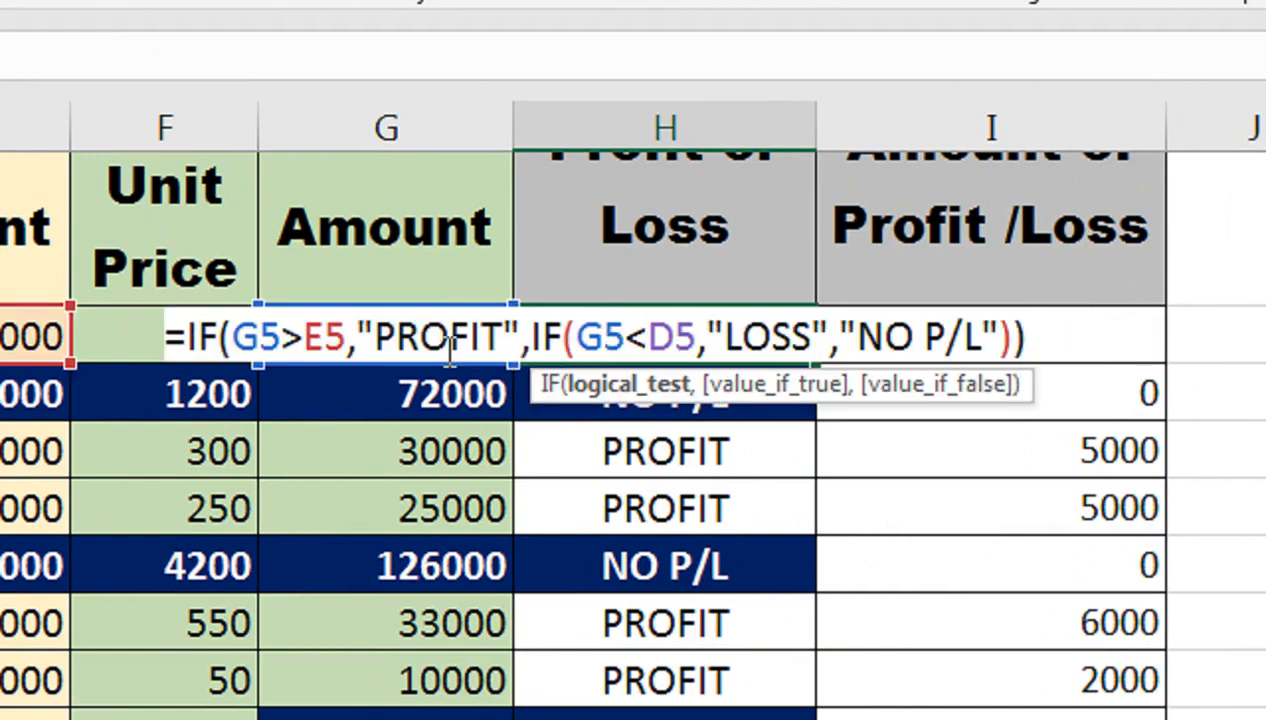
{"action": "left_click", "coordinate": [676, 338]}
{"action": "key", "text": "Delete"}
{"action": "key", "text": "BackSpace"}
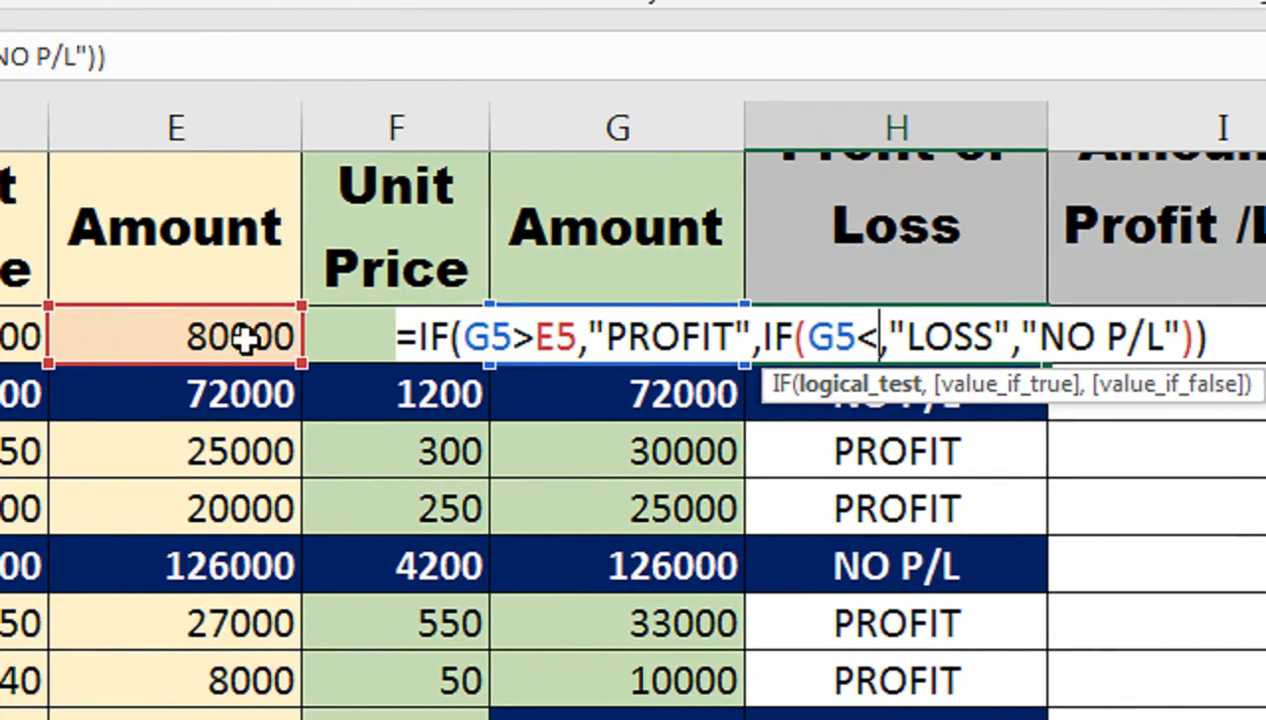
{"action": "left_click", "coordinate": [30, 337]}
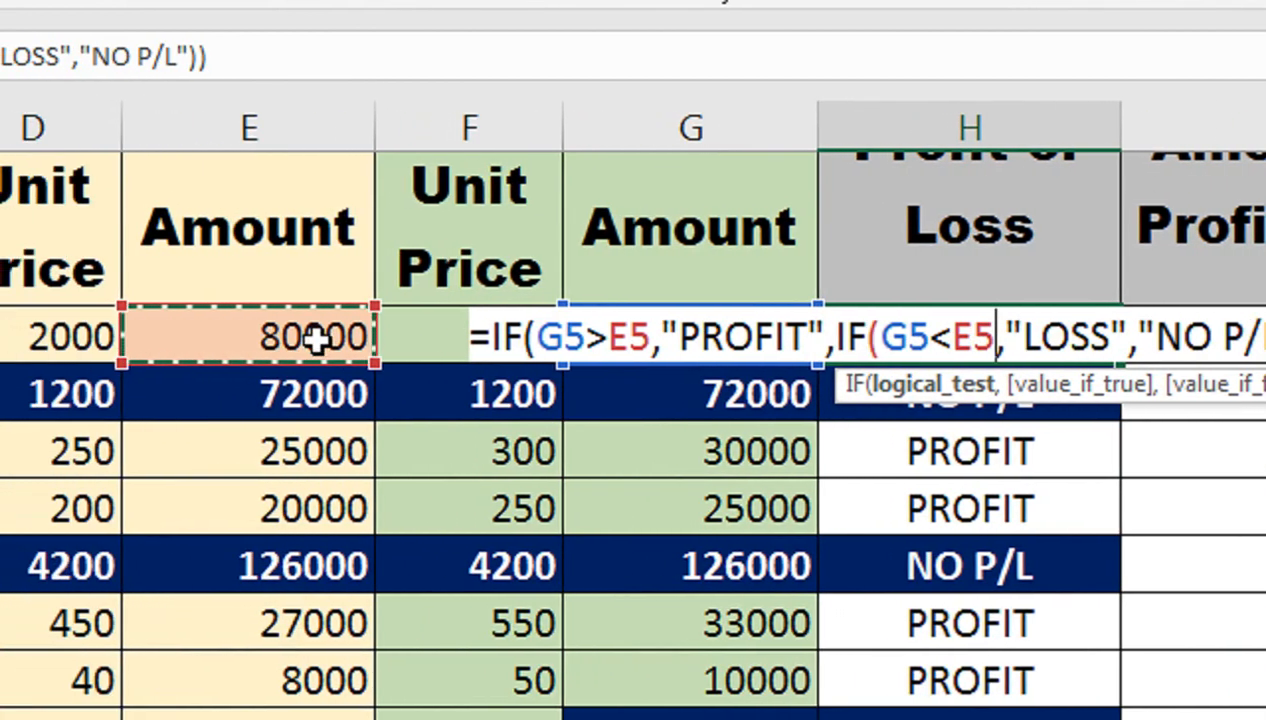
{"action": "key", "text": "Return"}
{"action": "left_click", "coordinate": [1103, 353]}
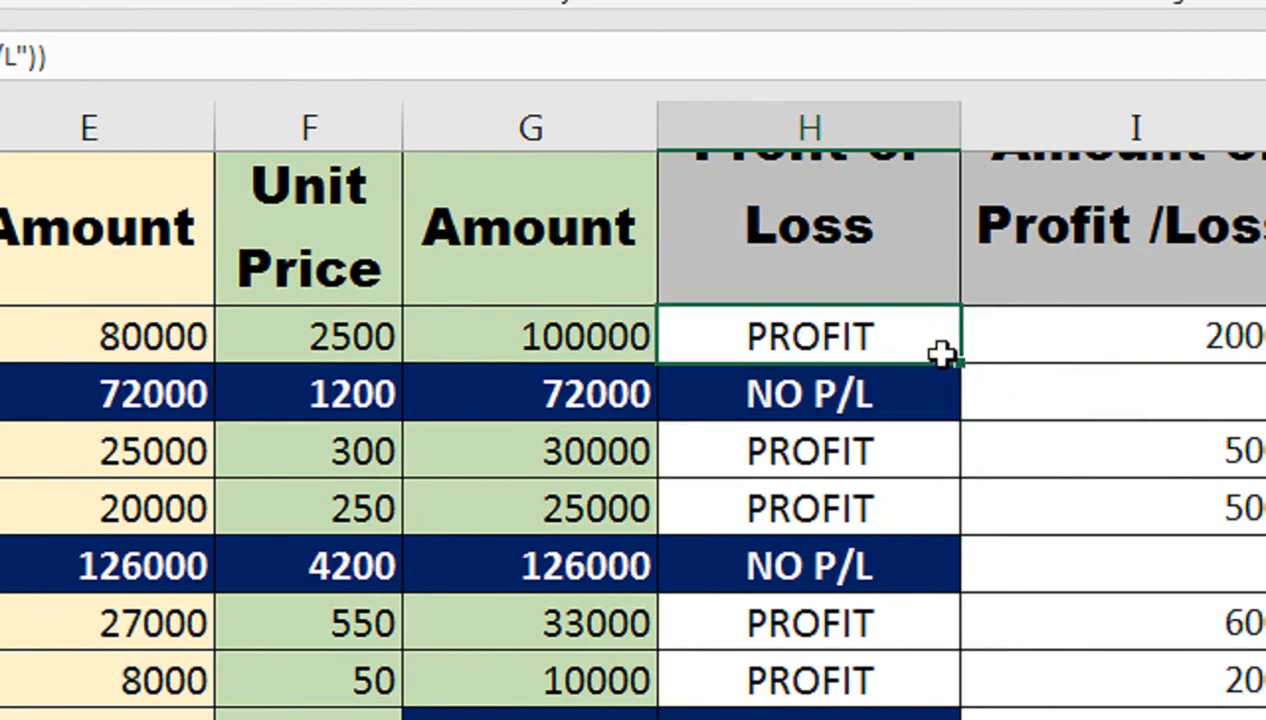
{"action": "double_click", "coordinate": [950, 366]}
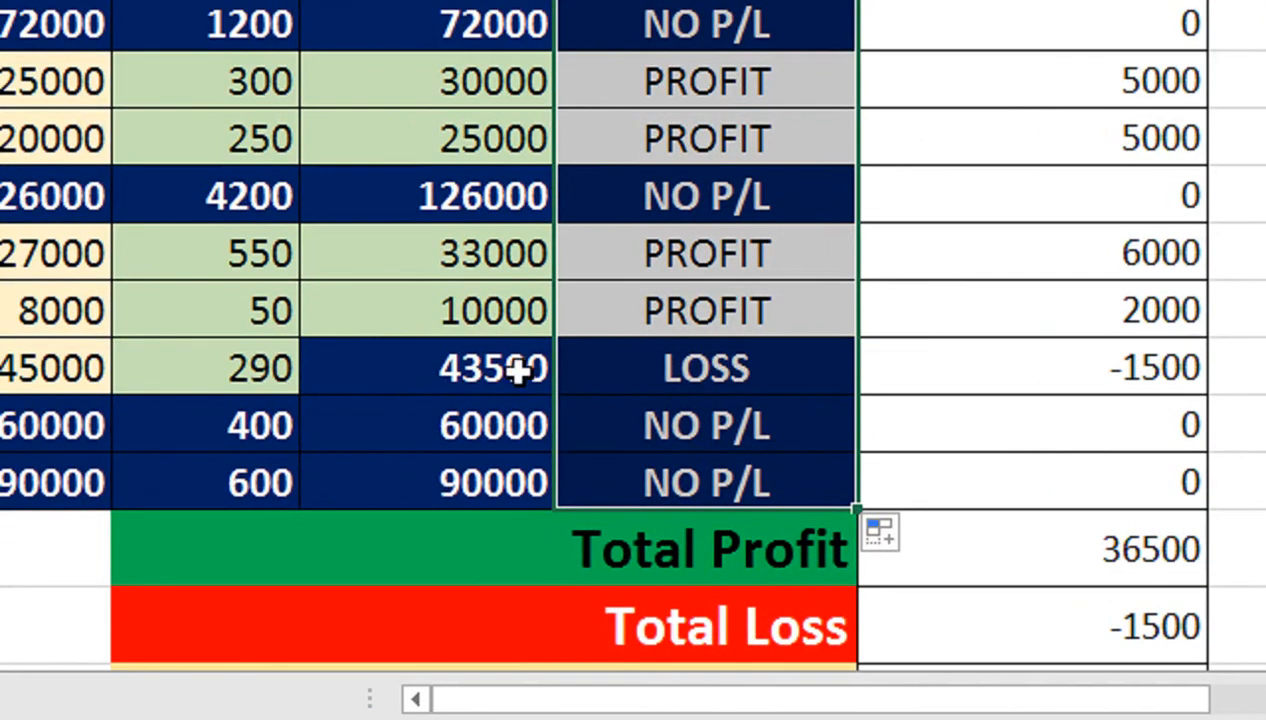
Step: Clear the conditional formatting rules from G12:H12 in the USB 16 GB row
{"action": "left_click_drag", "start_coordinate": [517, 365], "coordinate": [580, 360]}
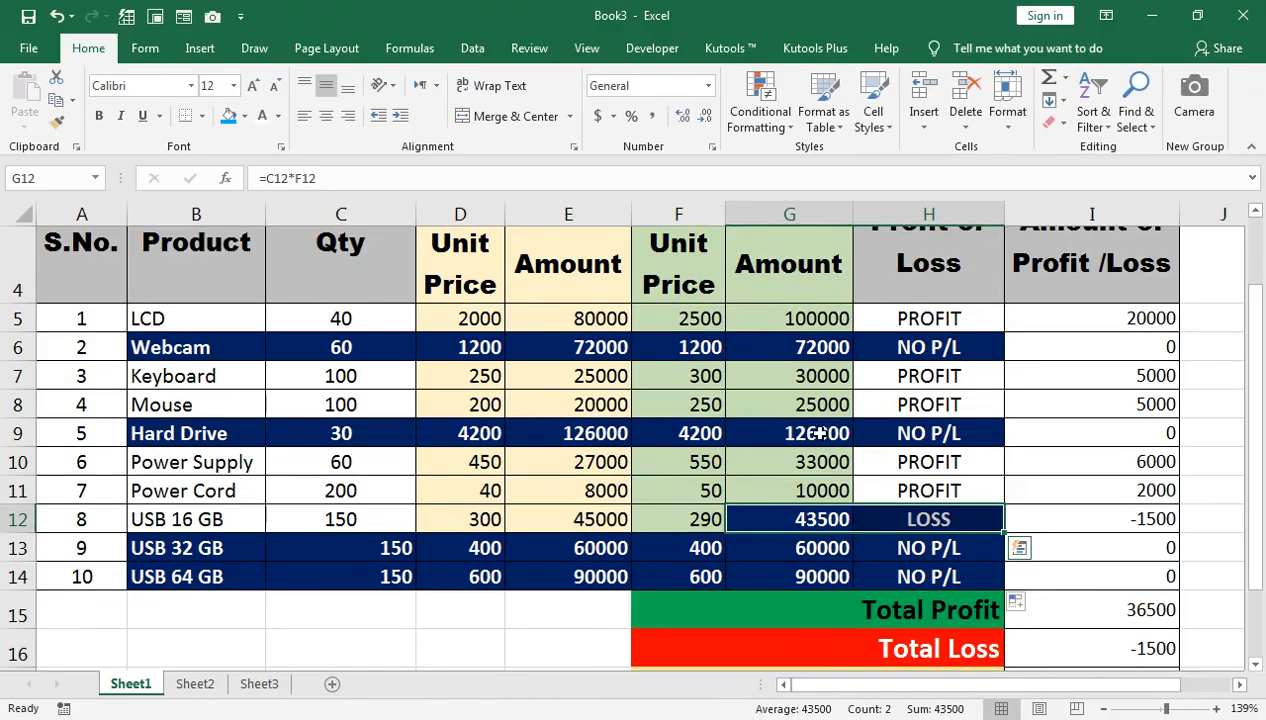
{"action": "left_click", "coordinate": [762, 112]}
{"action": "mouse_move", "coordinate": [850, 395]}
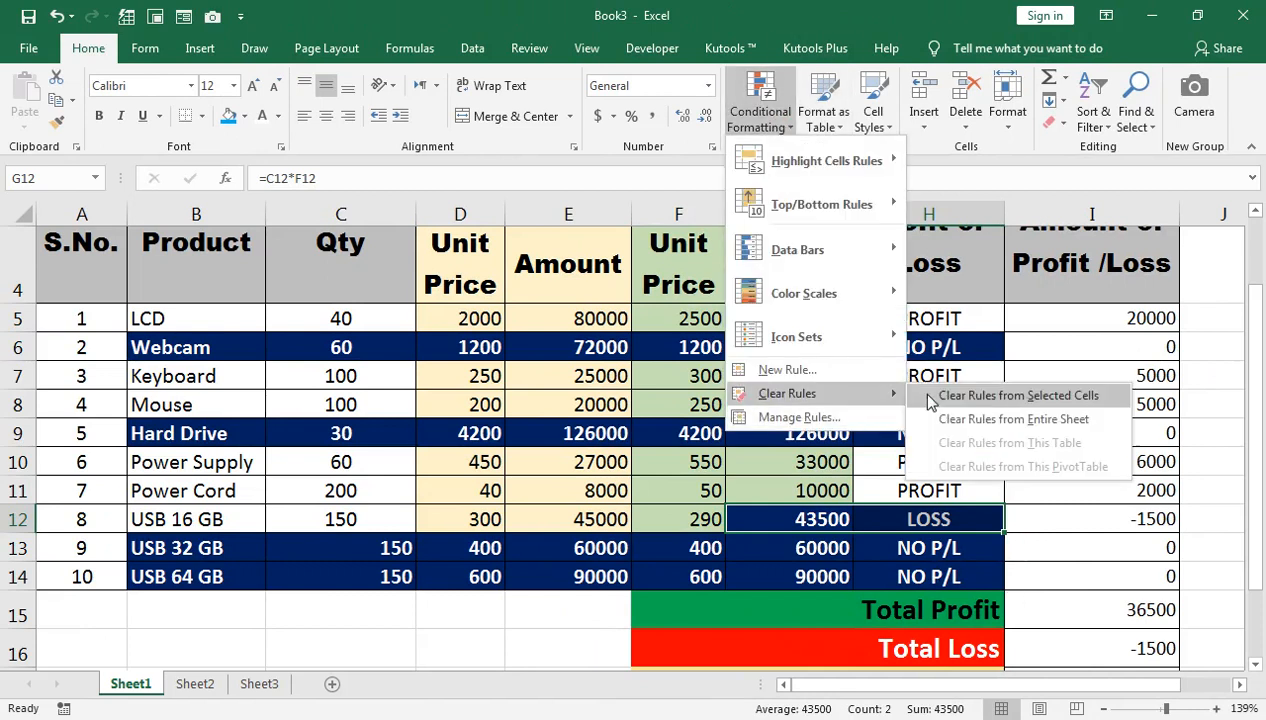
{"action": "left_click", "coordinate": [1018, 395]}
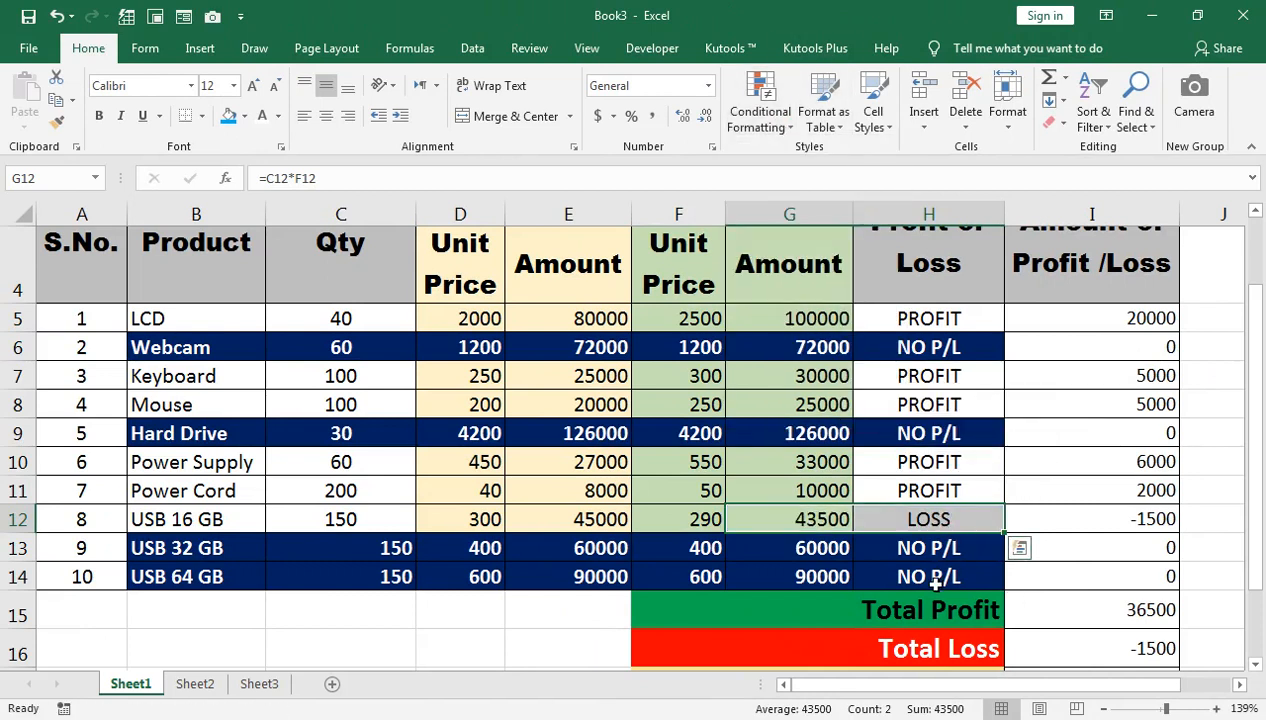
{"action": "left_click", "coordinate": [920, 550]}
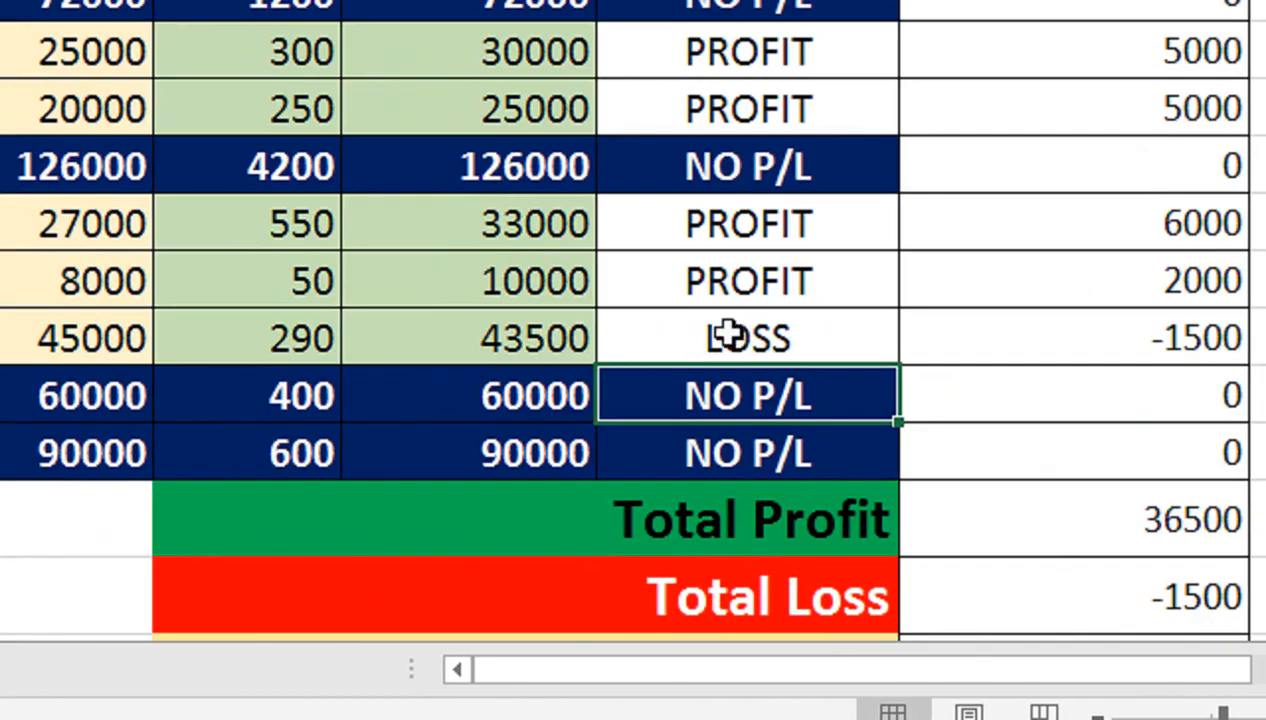
{"action": "left_click", "coordinate": [943, 512]}
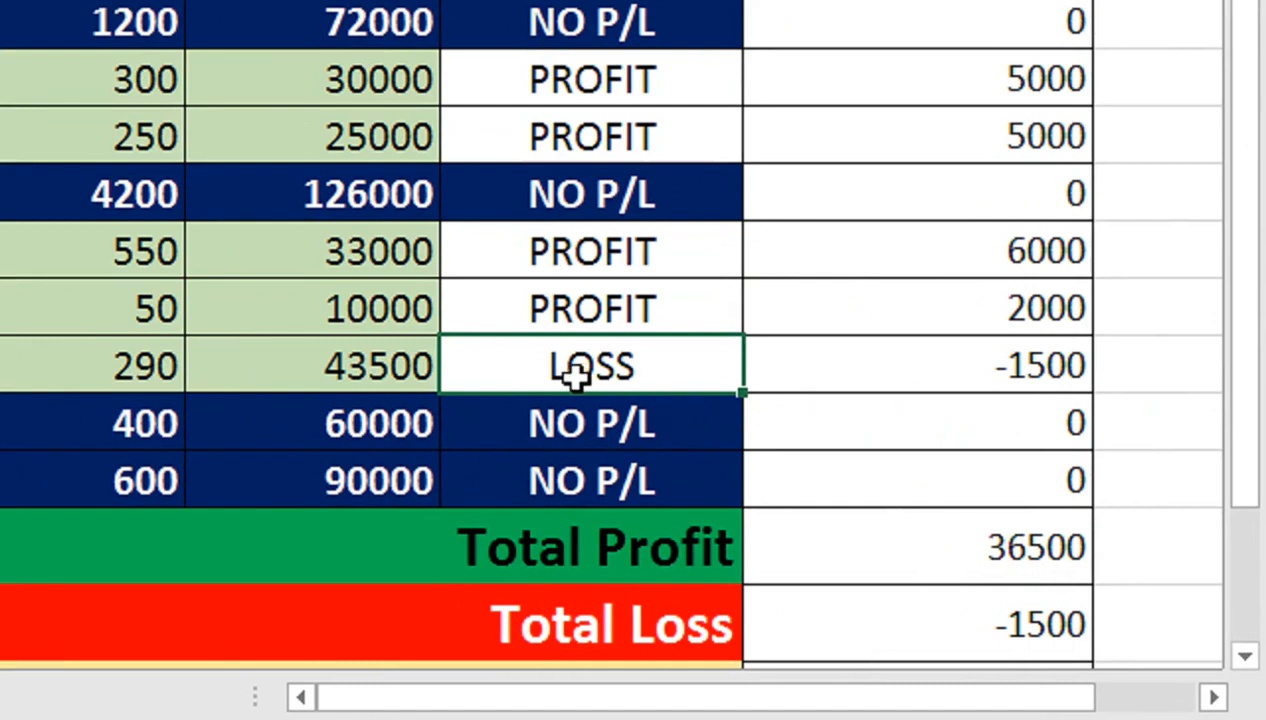
Step: Examine the profit and loss rows, the totals beneath them and the SUMIF formula behind Total Loss
{"action": "scroll", "coordinate": [856, 530], "scroll_direction": "down", "scroll_amount": 1}
{"action": "scroll", "coordinate": [853, 528], "scroll_direction": "up", "scroll_amount": 3}
{"action": "scroll", "coordinate": [853, 418], "scroll_direction": "down", "scroll_amount": 2}
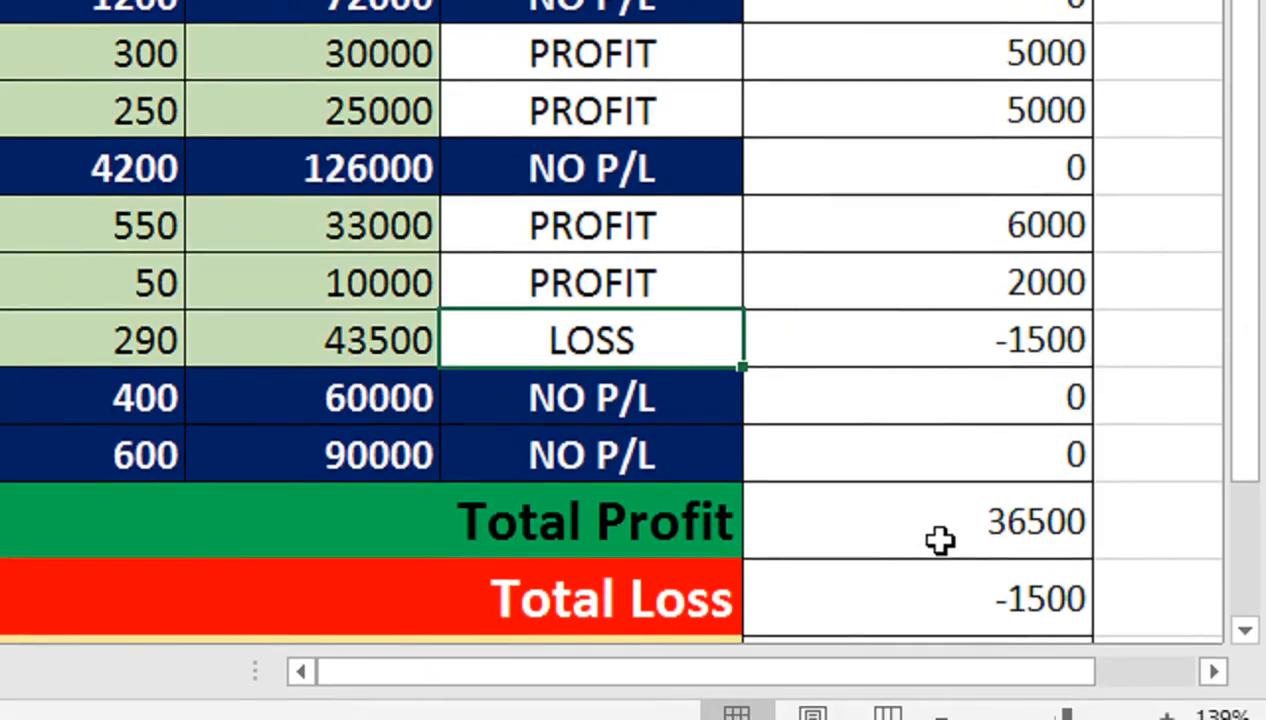
{"action": "scroll", "coordinate": [941, 540], "scroll_direction": "up", "scroll_amount": 3}
{"action": "left_click_drag", "start_coordinate": [1254, 291], "coordinate": [1256, 434]}
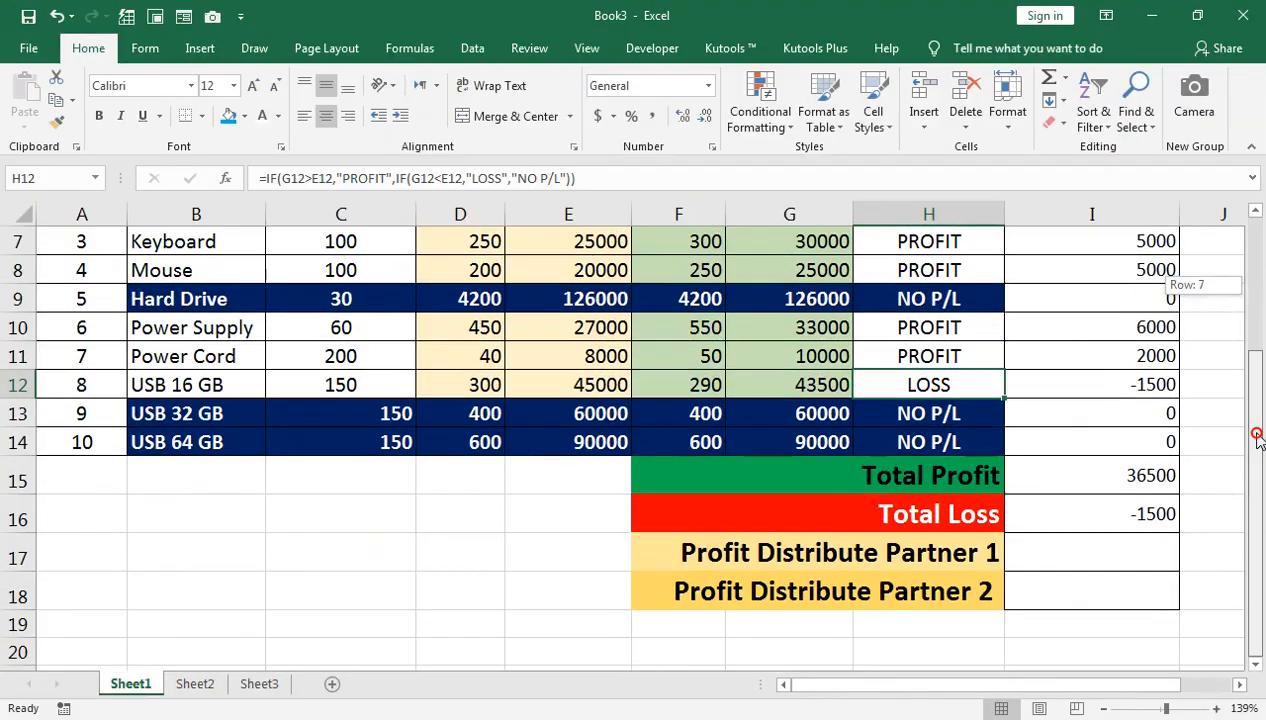
{"action": "left_click", "coordinate": [1085, 517]}
{"action": "double_click", "coordinate": [1072, 515]}
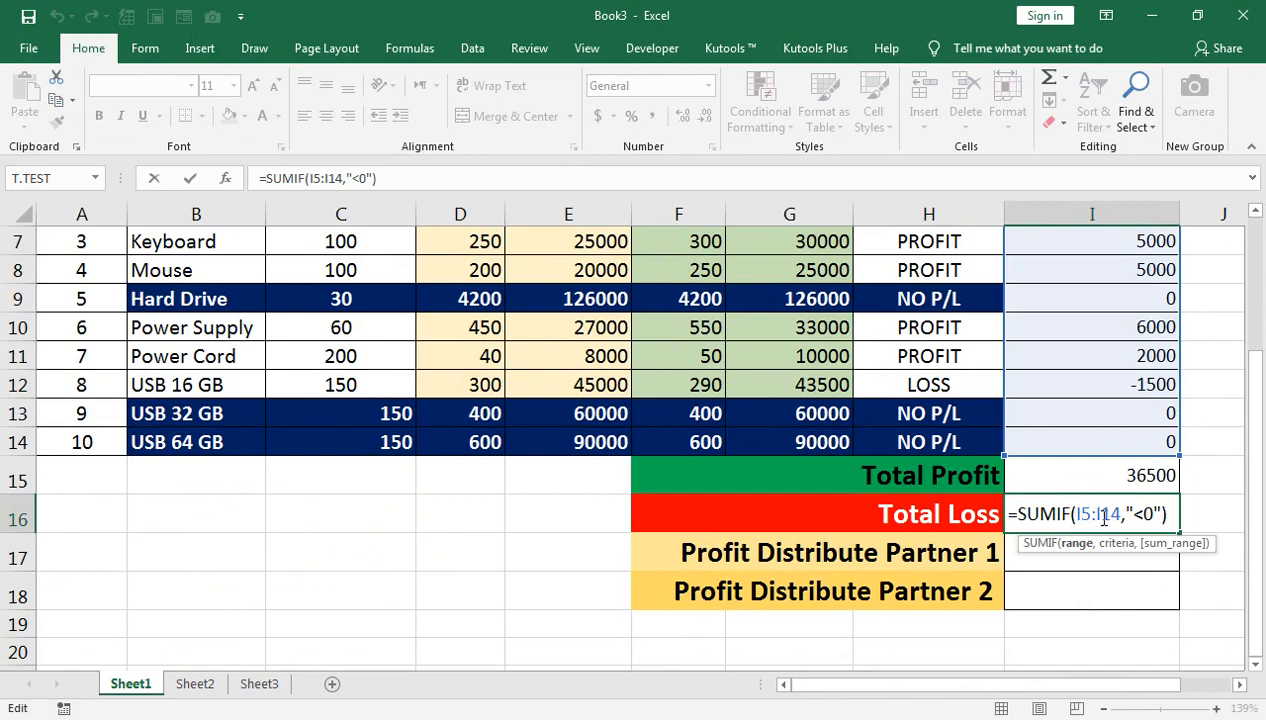
{"action": "key", "text": "Return"}
Step: Wrap the Total Loss SUMIF formula in the ABS function so the loss total is returned as a positive number
{"action": "left_click", "coordinate": [1095, 517]}
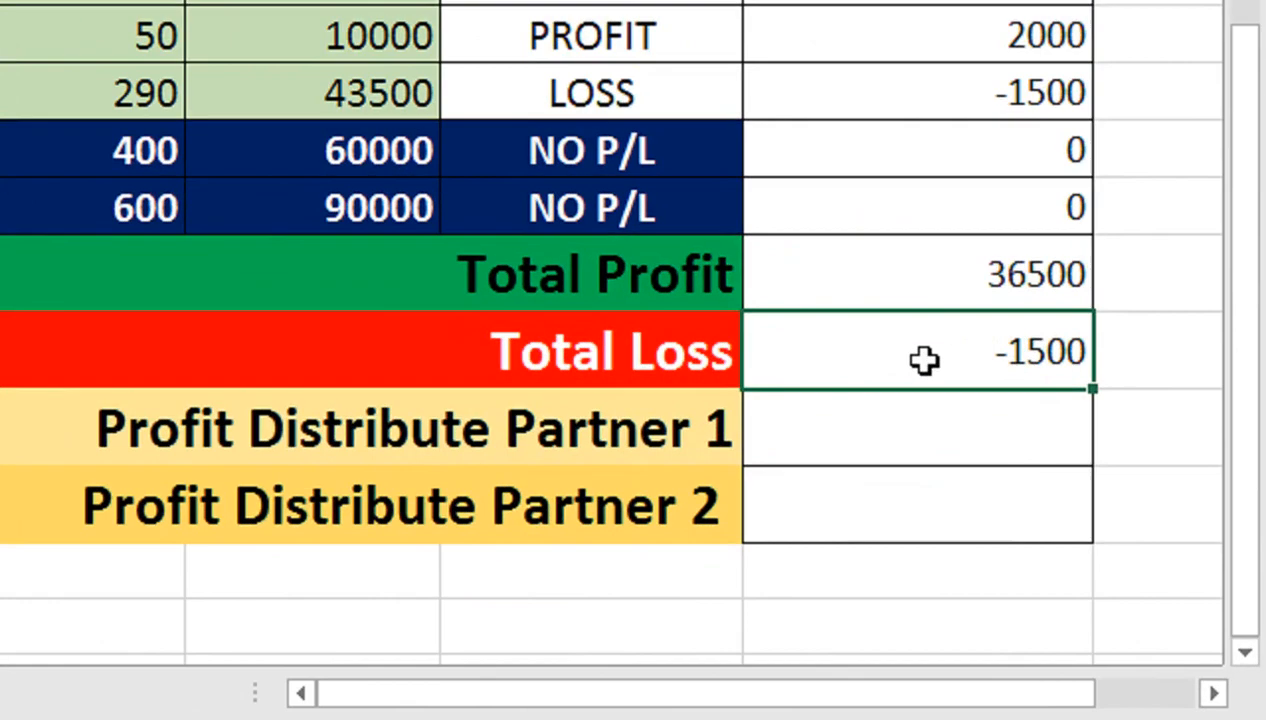
{"action": "double_click", "coordinate": [763, 358]}
{"action": "left_click", "coordinate": [768, 357]}
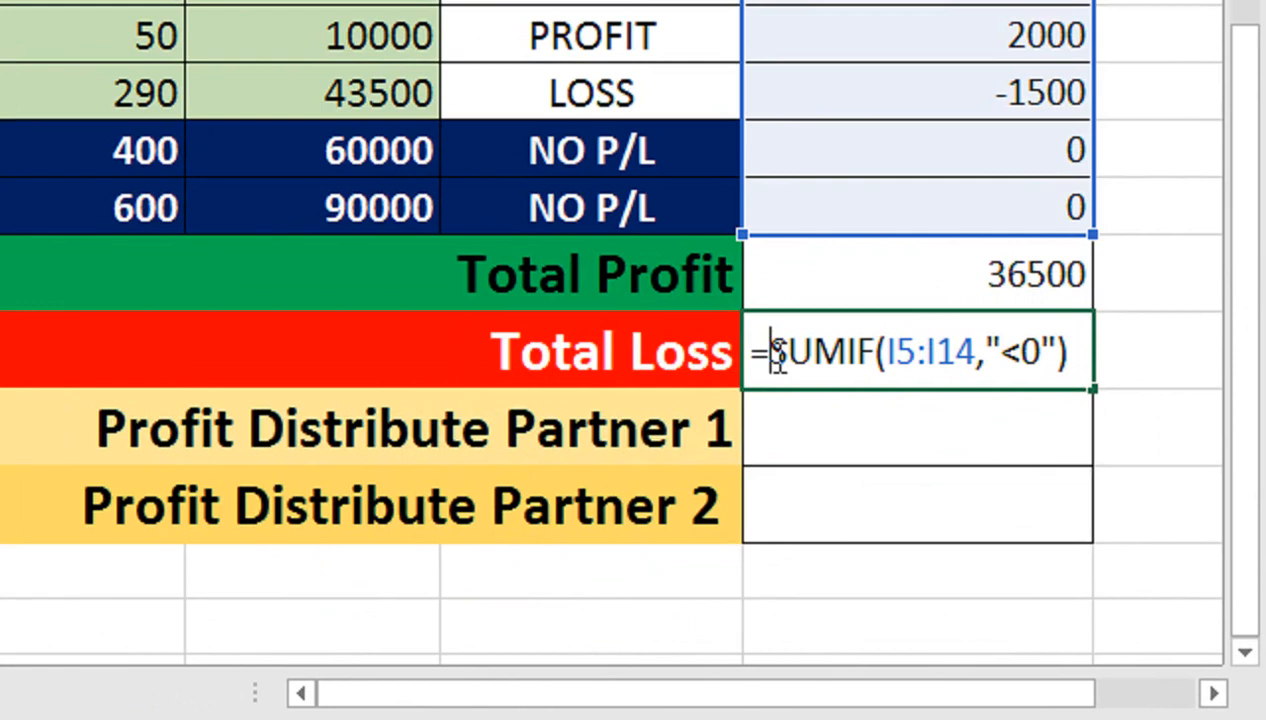
{"action": "type", "text": "A"}
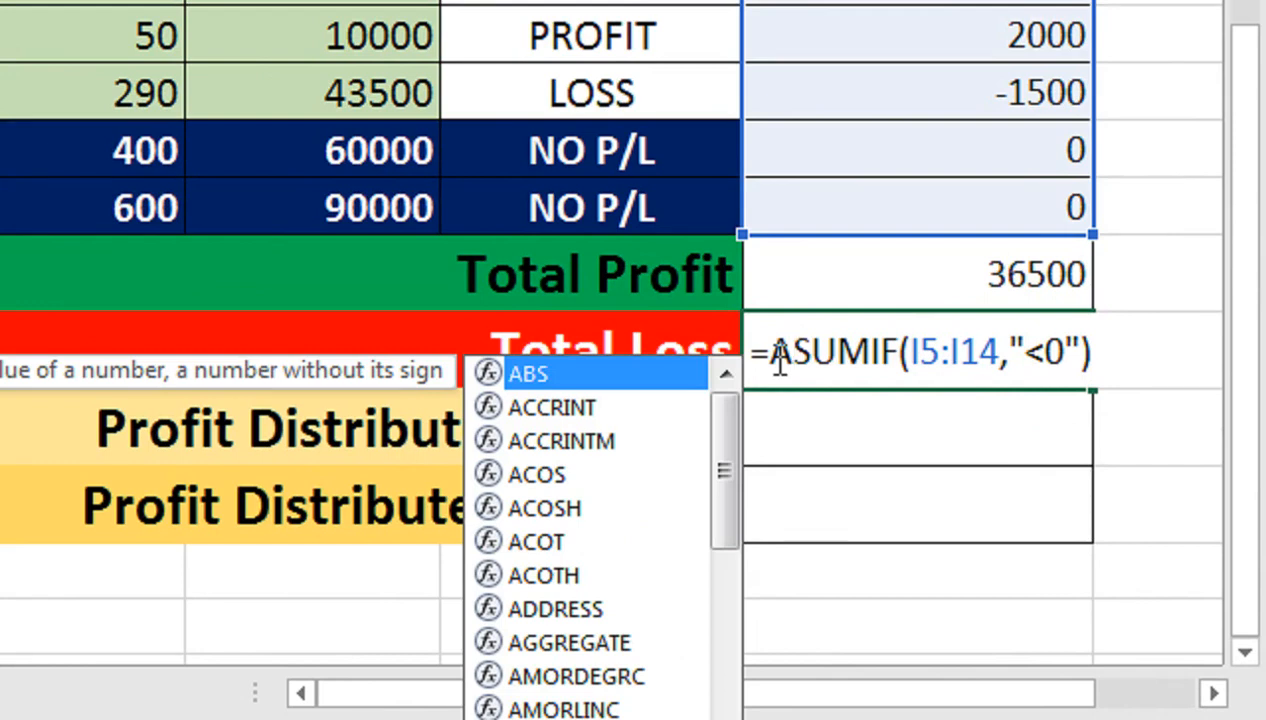
{"action": "key", "text": "Tab"}
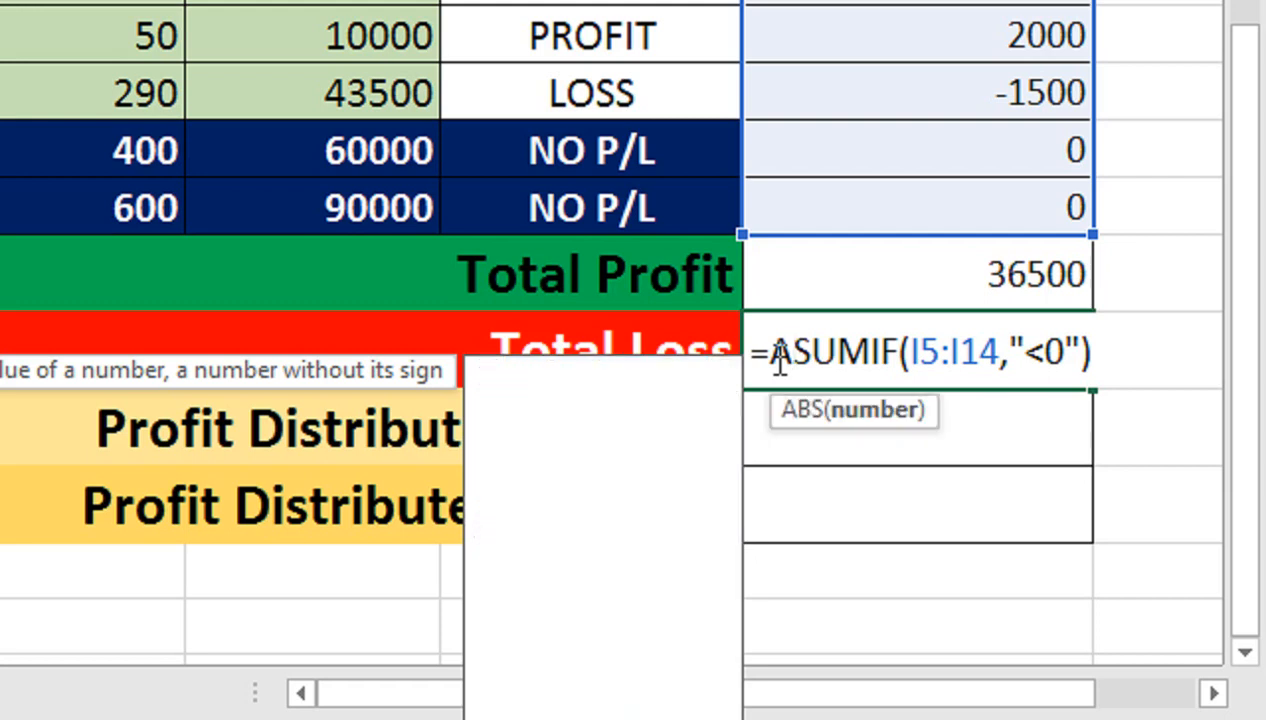
{"action": "key", "text": "Return"}
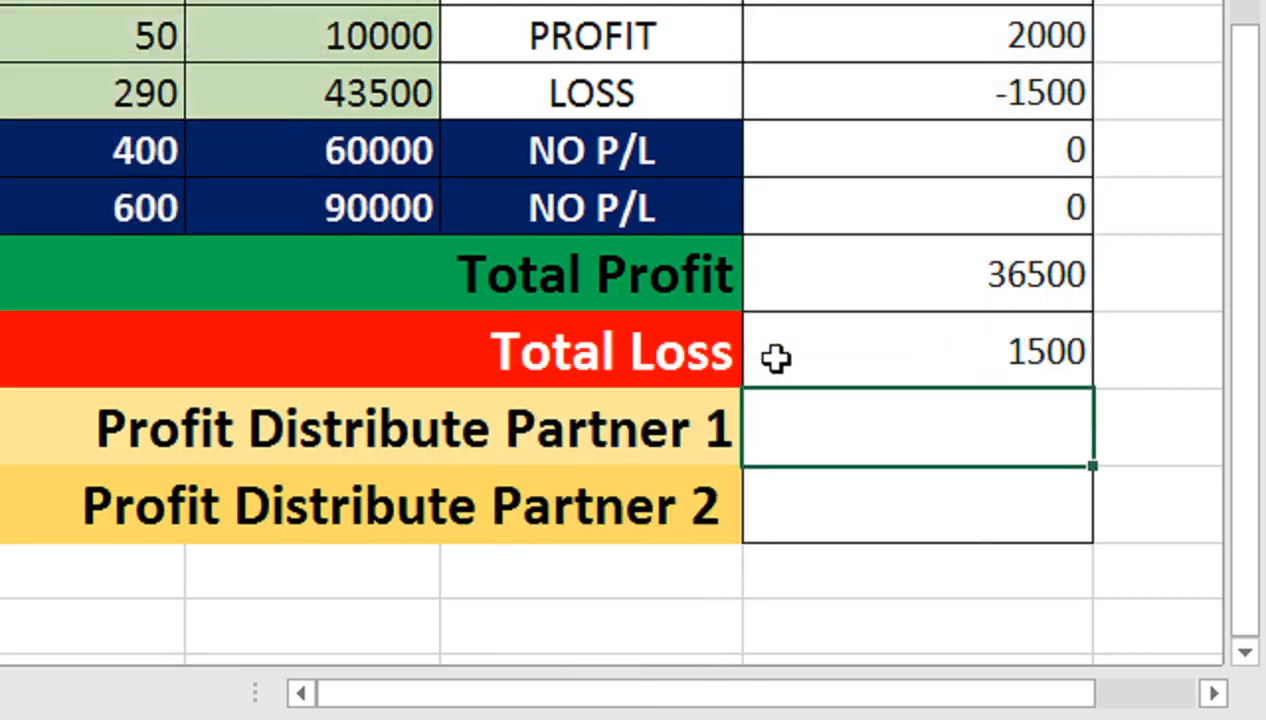
{"action": "left_click", "coordinate": [823, 343]}
Step: Calculate Profit Distribute Partner 1 as half of Total Profit with the formula =I15/2
{"action": "left_click", "coordinate": [821, 428]}
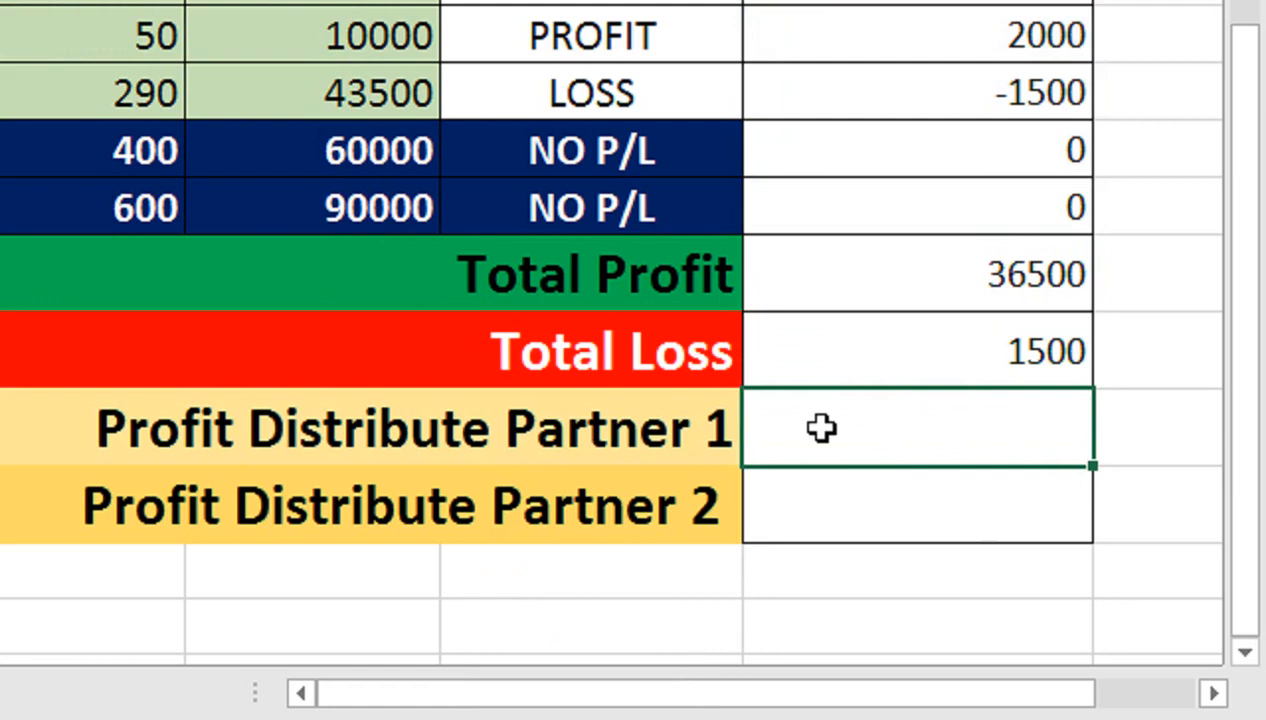
{"action": "type", "text": "="}
{"action": "left_click", "coordinate": [891, 362]}
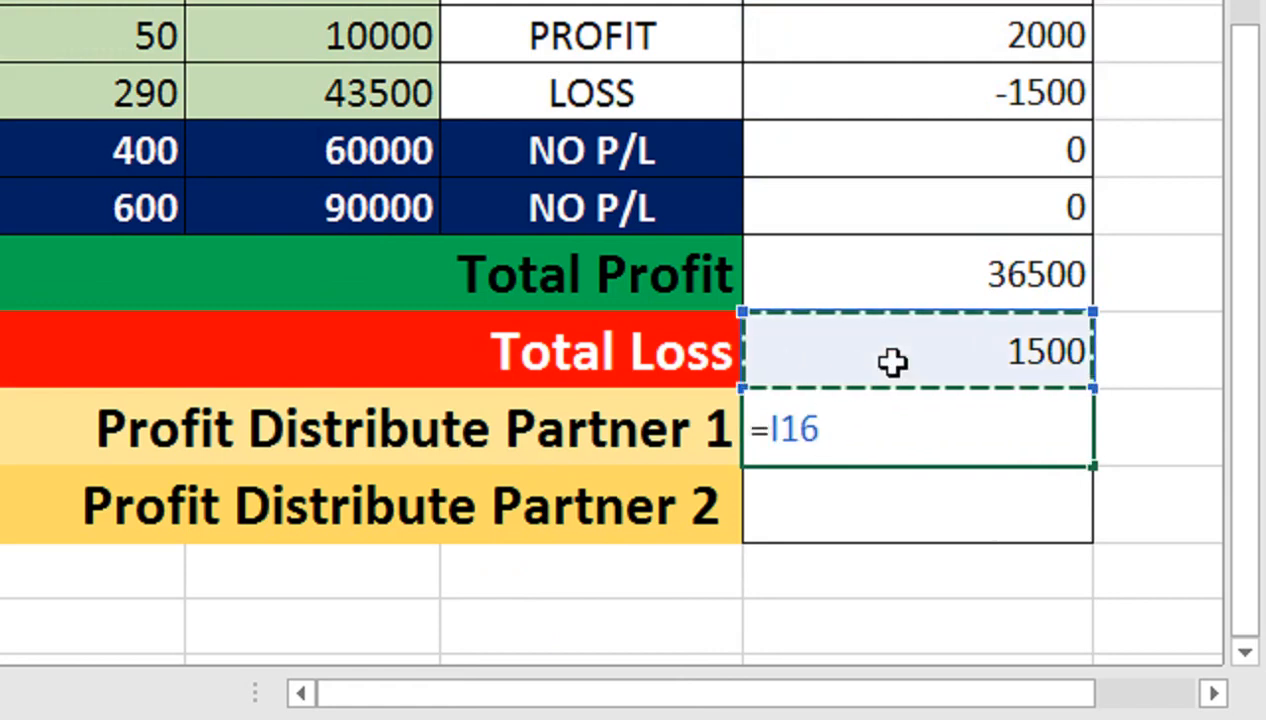
{"action": "left_click", "coordinate": [870, 262]}
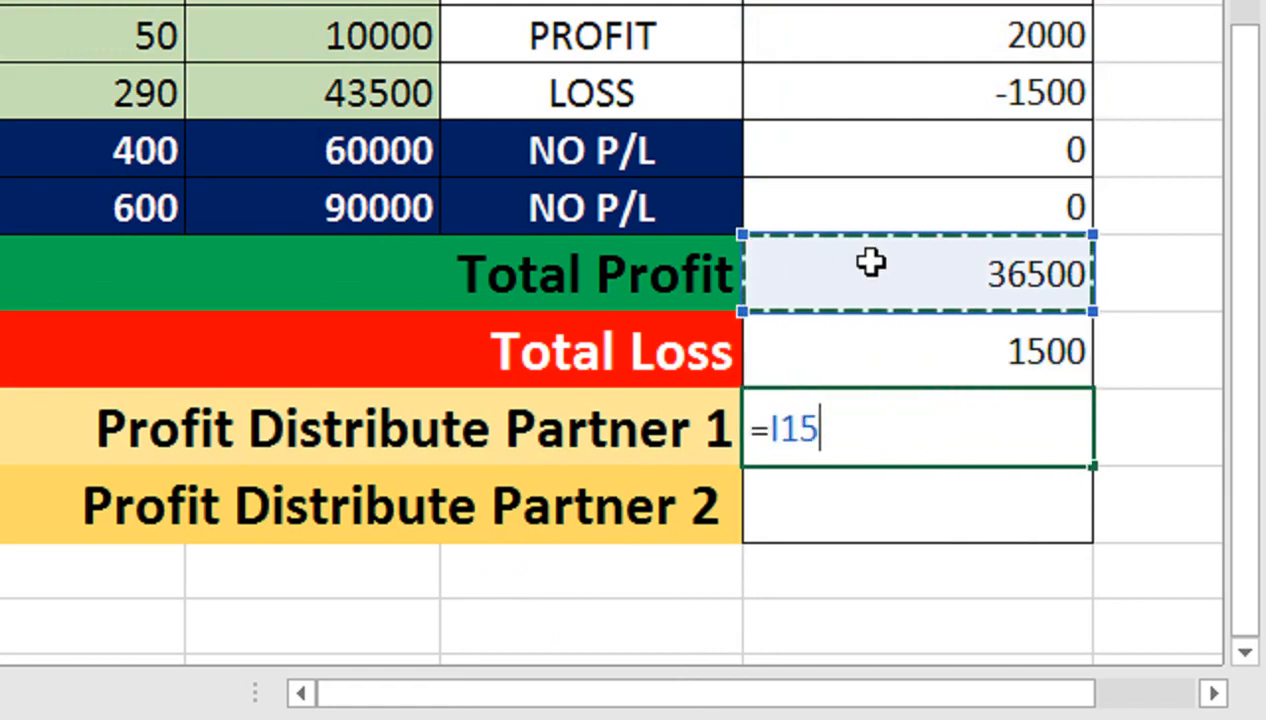
{"action": "type", "text": "/2"}
{"action": "key", "text": "Return"}
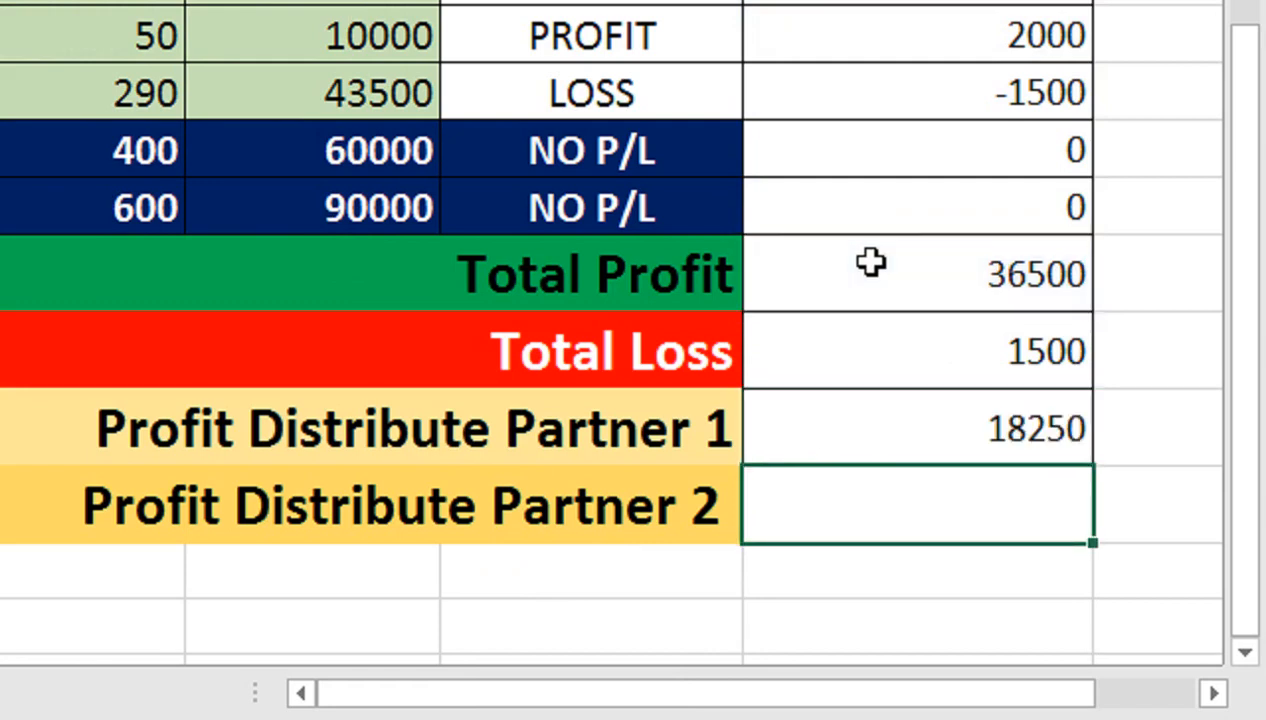
Step: Calculate Profit Distribute Partner 2 in I18 with the same half share of Total Profit, =I15/2
{"action": "type", "text": "="}
{"action": "key", "text": "Up"}
{"action": "key", "text": "Up"}
{"action": "key", "text": "Up"}
{"action": "type", "text": "/"}
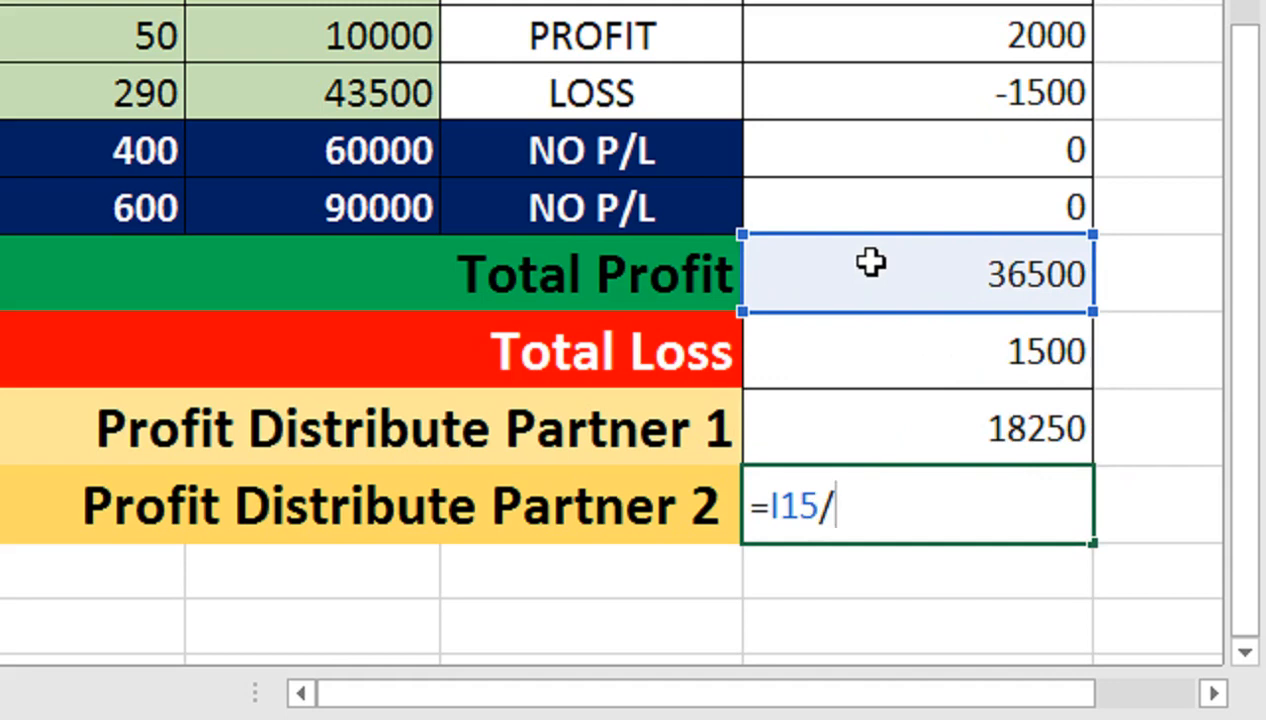
{"action": "type", "text": "2"}
{"action": "key", "text": "Return"}
{"action": "scroll", "coordinate": [833, 281], "scroll_direction": "up", "scroll_amount": 3}
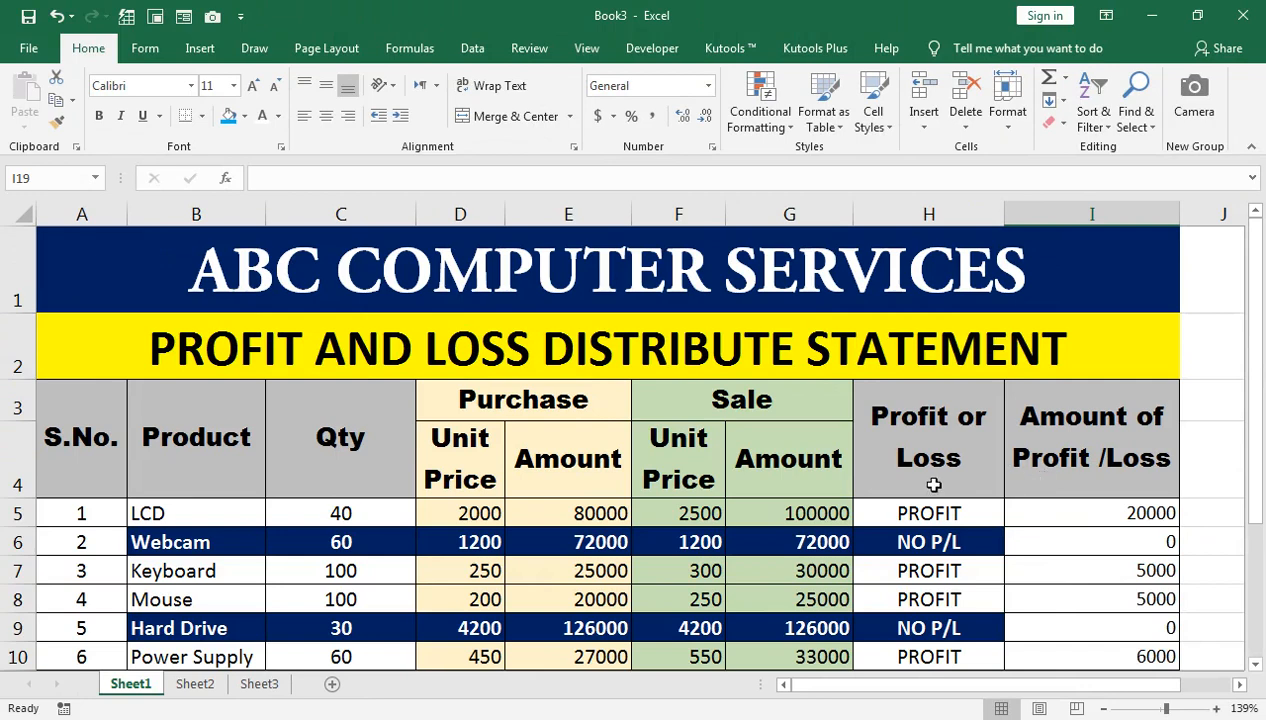
{"action": "scroll", "coordinate": [620, 432], "scroll_direction": "down", "scroll_amount": 4}
{"action": "scroll", "coordinate": [615, 432], "scroll_direction": "up", "scroll_amount": 4}
{"action": "scroll", "coordinate": [610, 432], "scroll_direction": "down", "scroll_amount": 3}
{"action": "scroll", "coordinate": [613, 502], "scroll_direction": "up", "scroll_amount": 3}
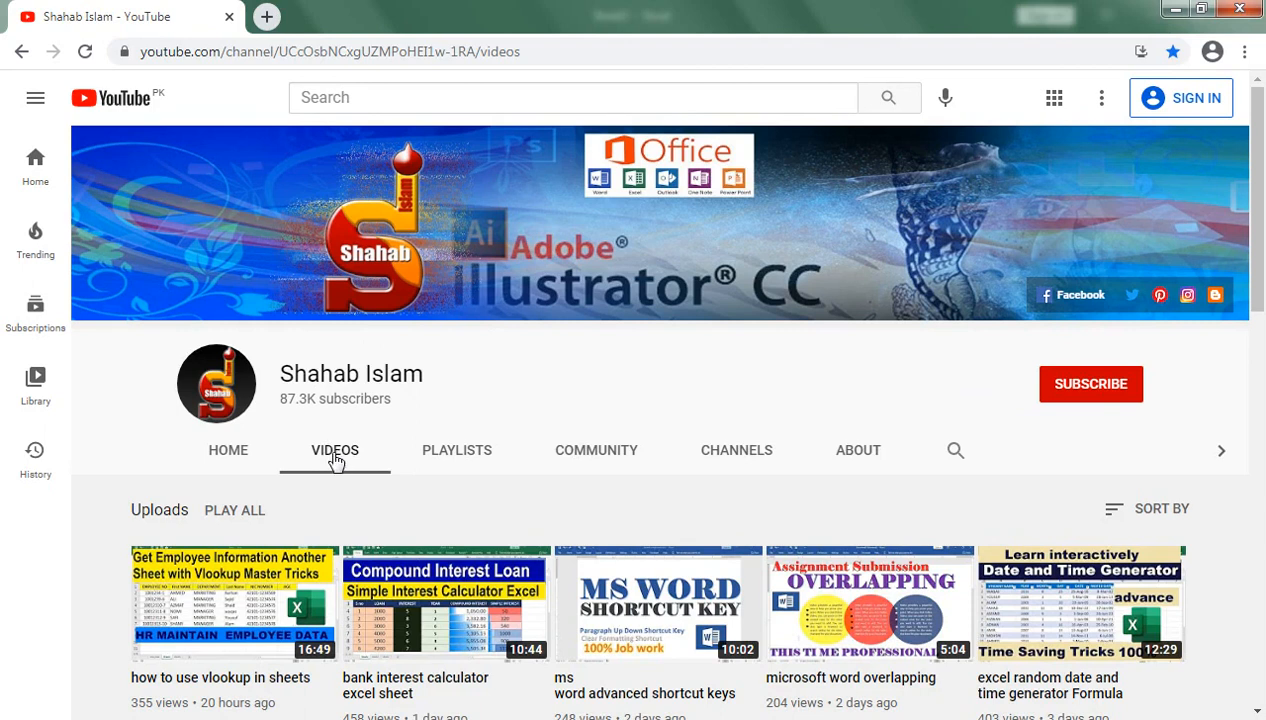
Step: Switch to the YouTube channel page in the browser and look through its uploaded videos and created playlists
{"action": "scroll", "coordinate": [451, 450], "scroll_direction": "down", "scroll_amount": 1}
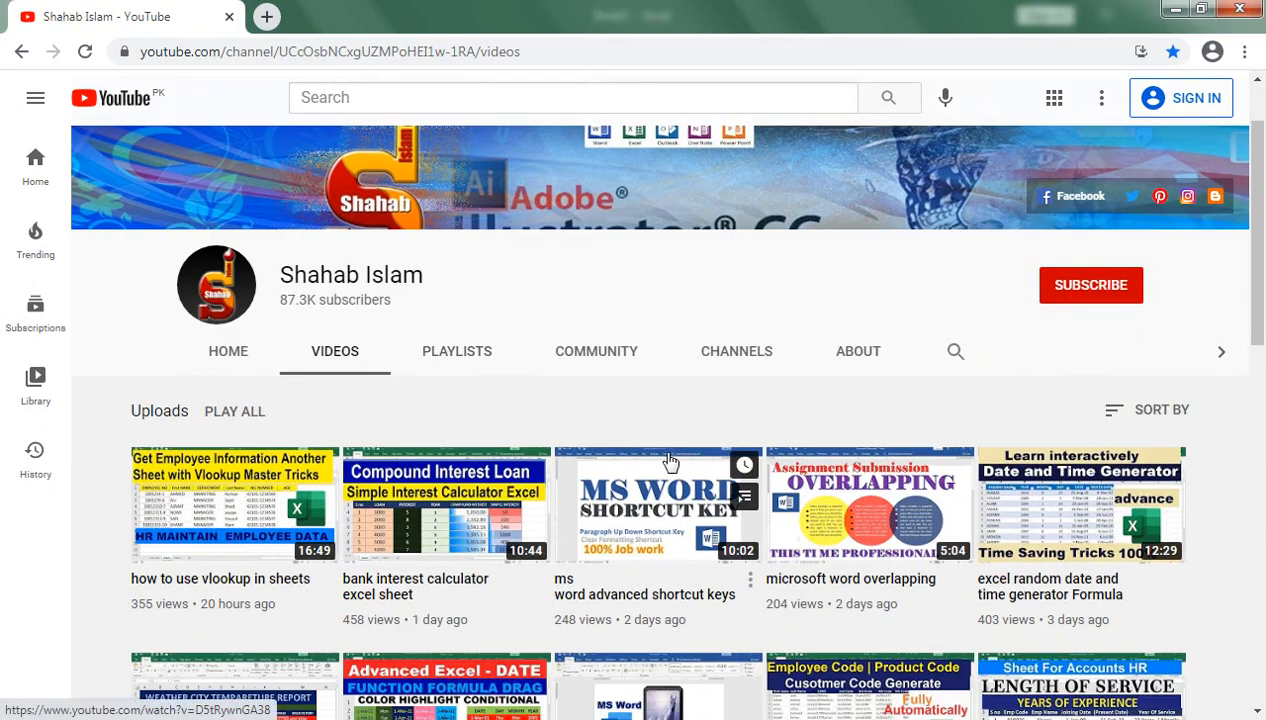
{"action": "left_click", "coordinate": [458, 369]}
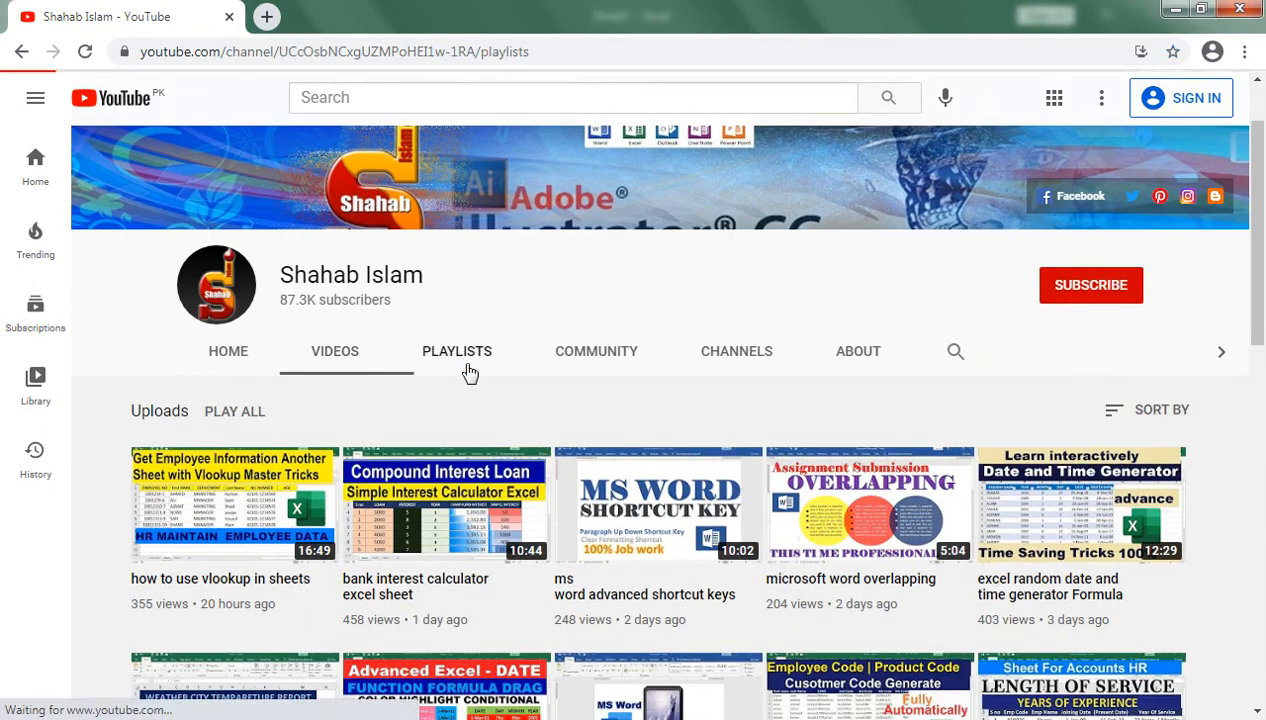
{"action": "scroll", "coordinate": [508, 542], "scroll_direction": "down", "scroll_amount": 1}
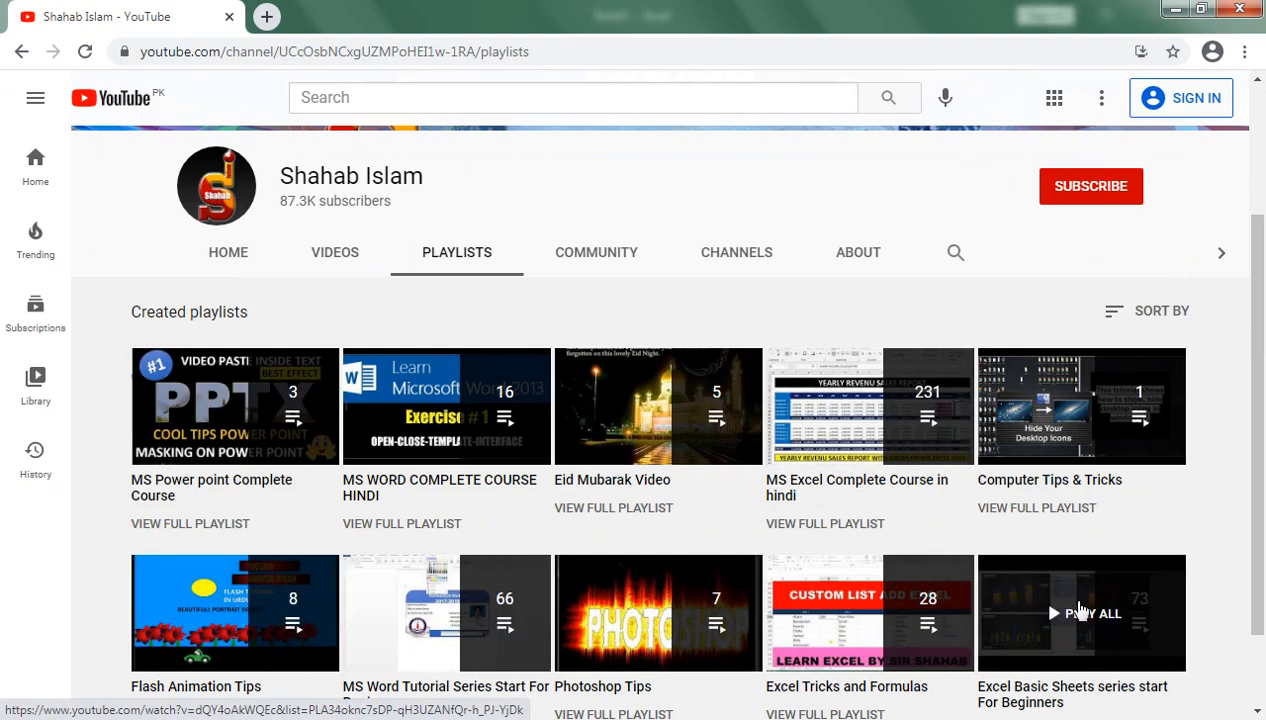
{"action": "left_click", "coordinate": [335, 258]}
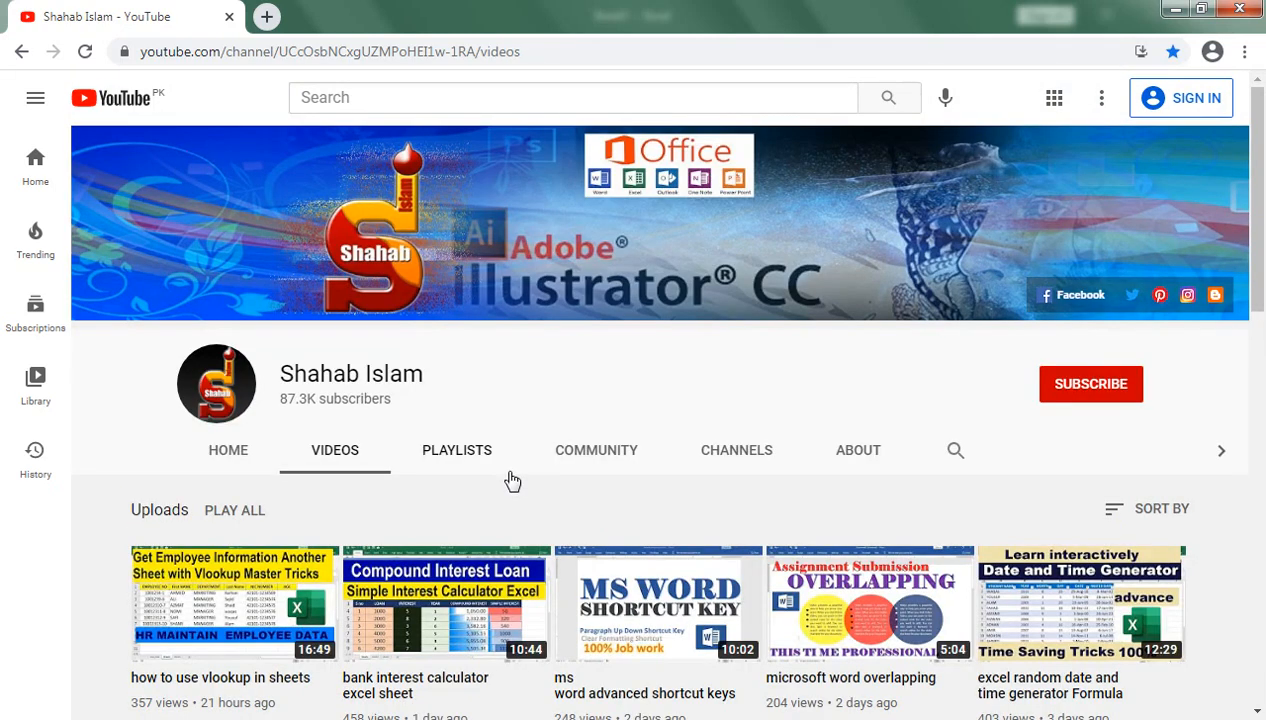
{"action": "mouse_move", "coordinate": [1257, 165]}
{"action": "left_mouse_down"}
{"action": "mouse_move", "coordinate": [1262, 328]}
{"action": "mouse_move", "coordinate": [1260, 189]}
{"action": "left_mouse_up"}
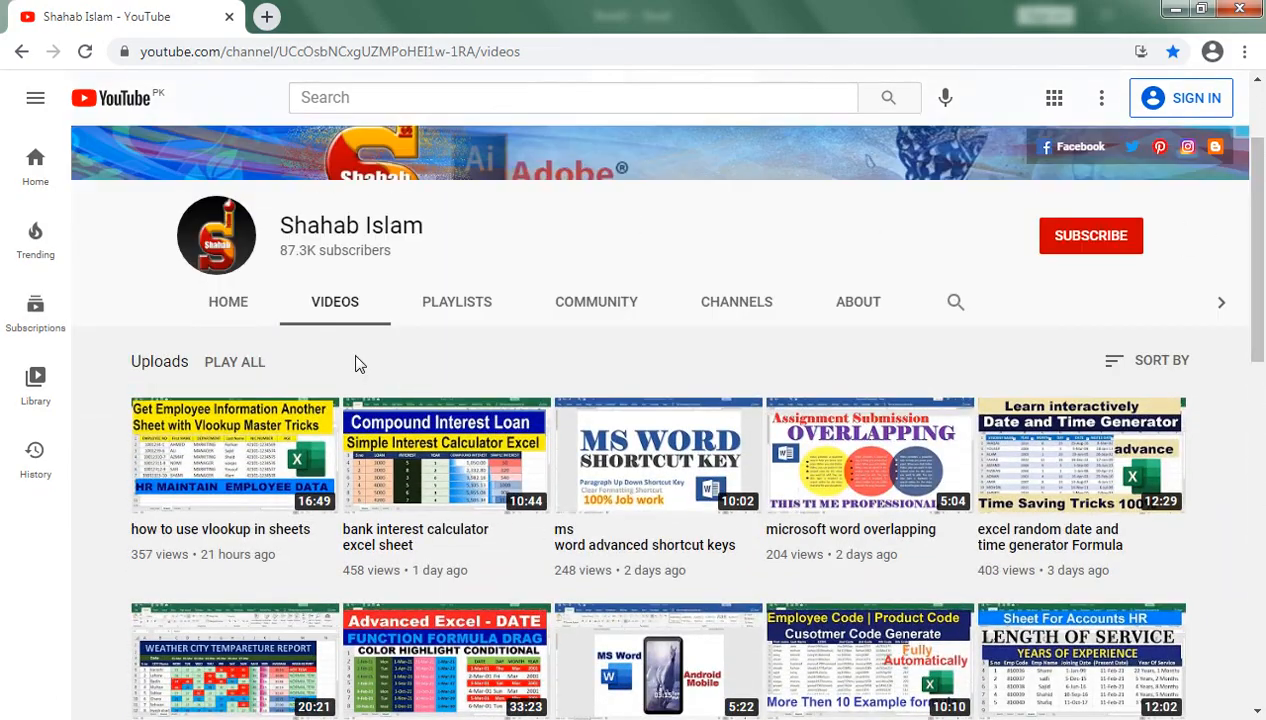